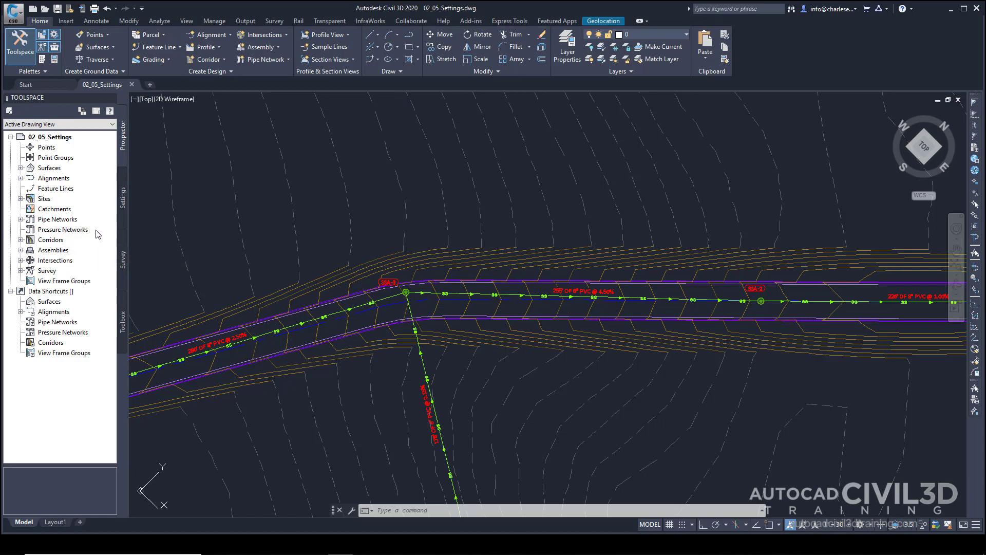
Step: Show the Settings tree and expand Surface, its Label Styles and the Contour label styles
left_click(124, 200)
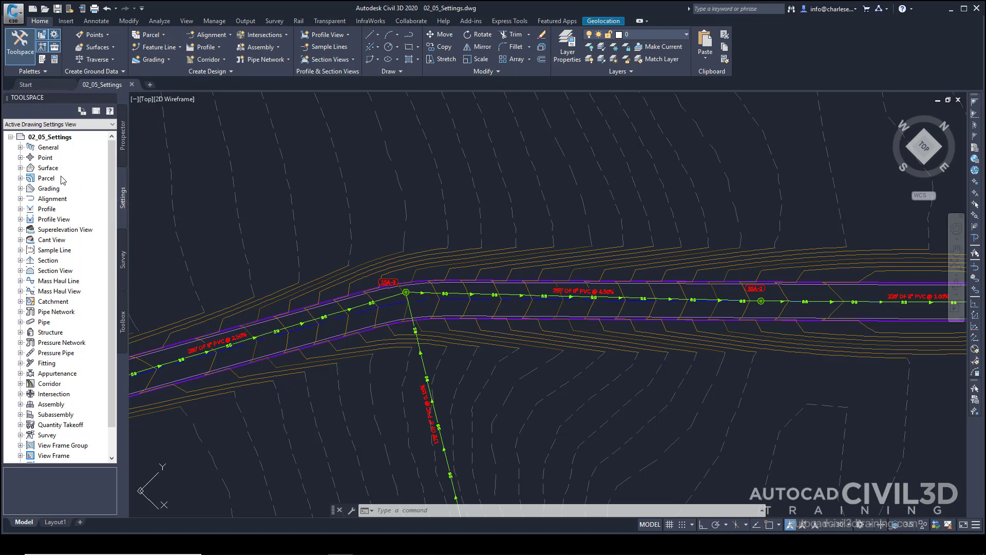
left_click(20, 168)
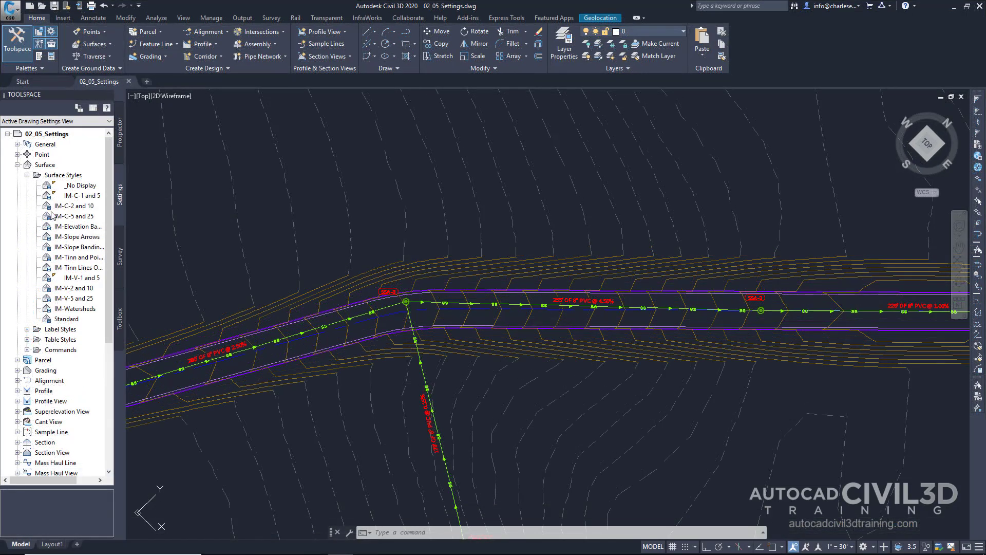
left_click(27, 329)
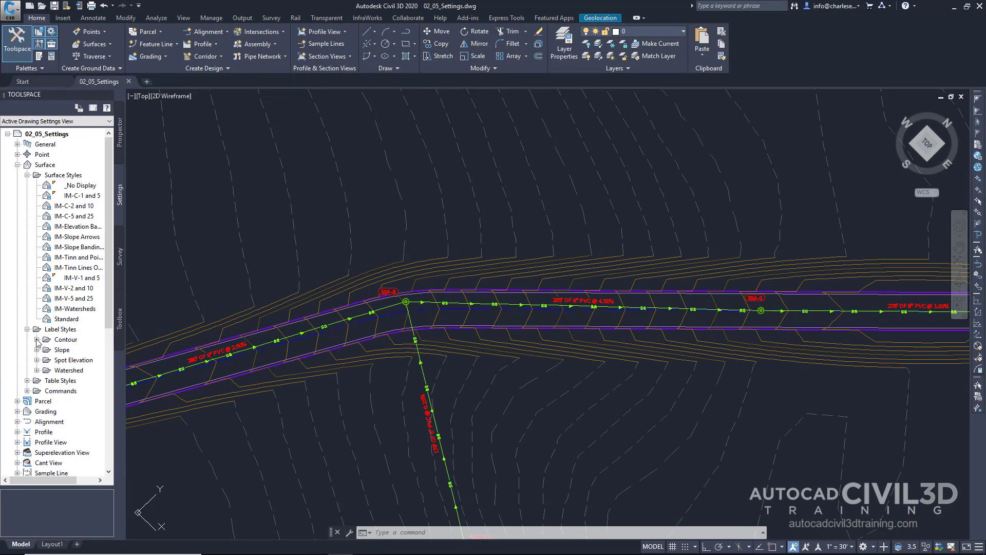
left_click(37, 340)
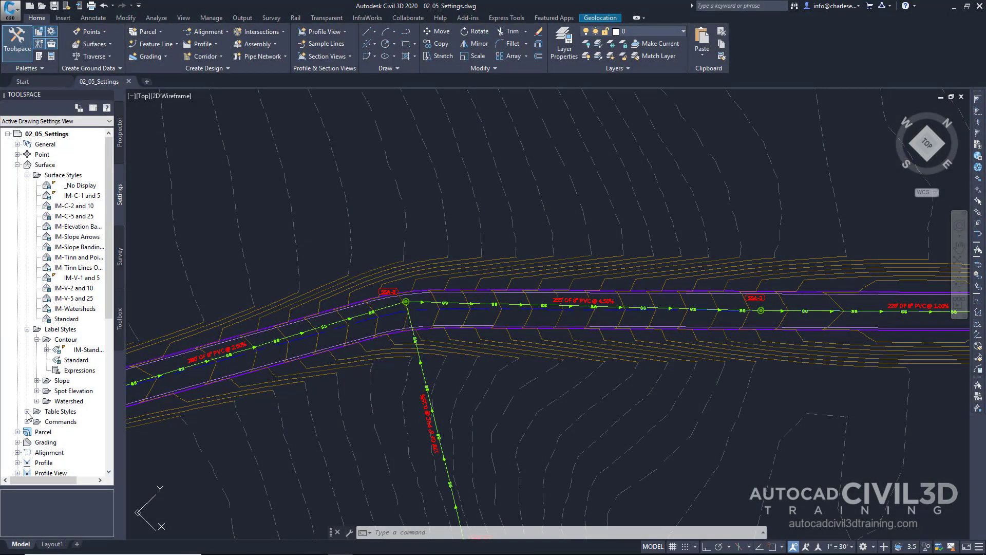
Step: Expand the surface Table Styles for Direction, Elevation and Slope, then select the Surface category
left_click(27, 411)
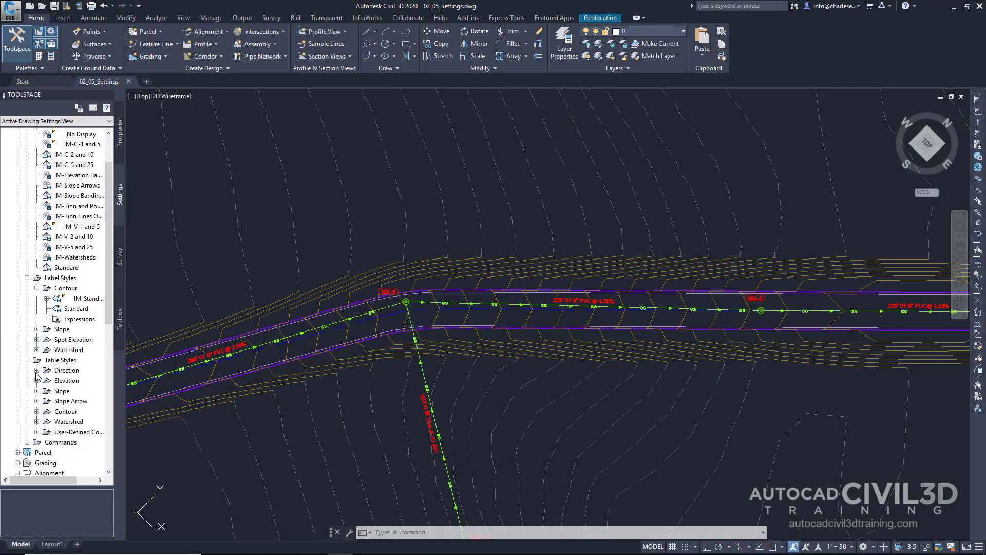
left_click(37, 371)
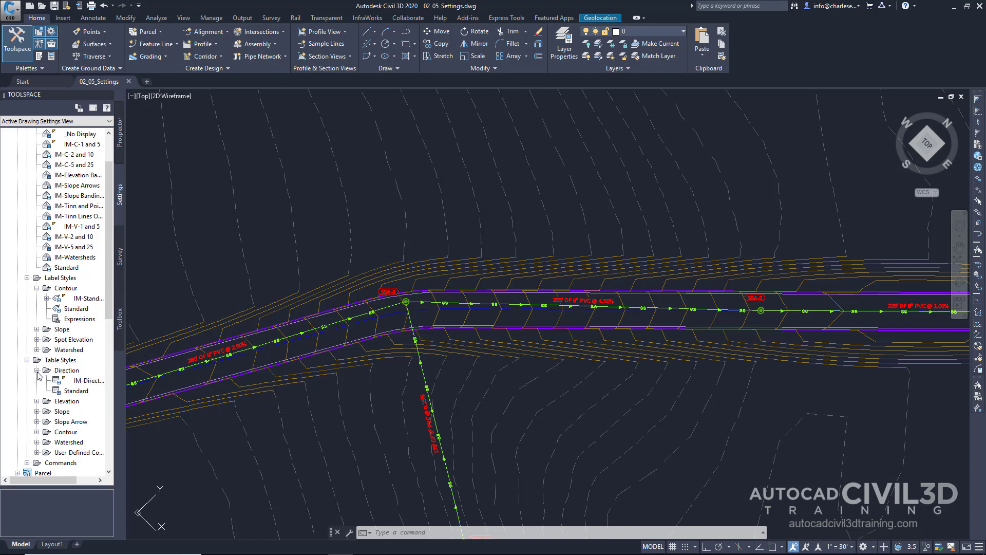
left_click(37, 401)
left_click(37, 432)
scroll(37, 406, "down", 3)
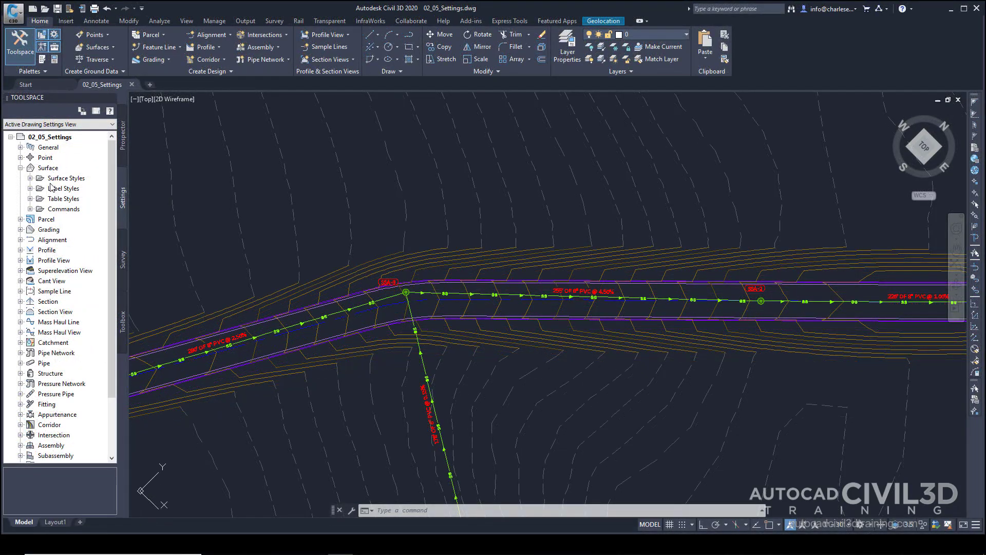
left_click(81, 172)
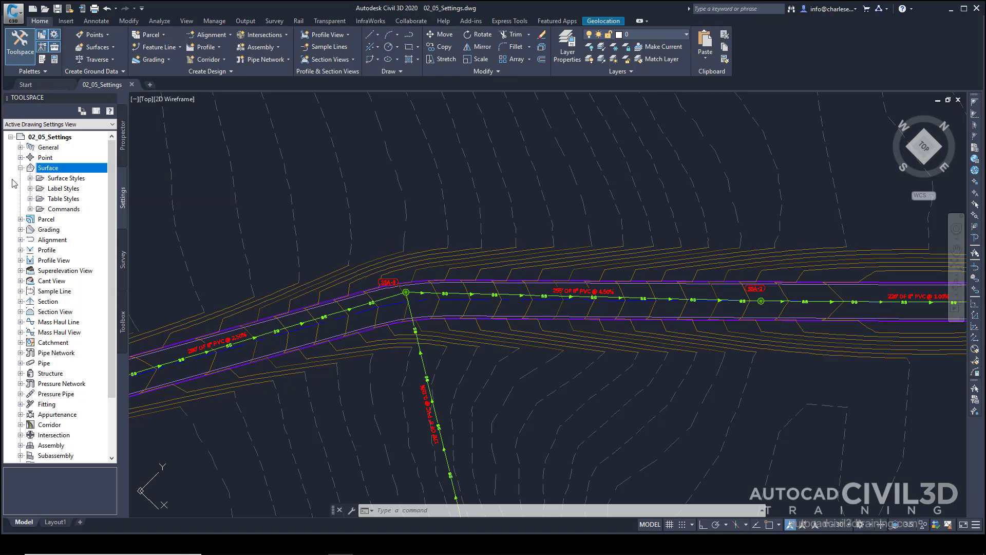
Step: Open Edit Drawing Settings and check Feet units, 1" = 30' scale and zone GA83-WF
right_click(59, 140)
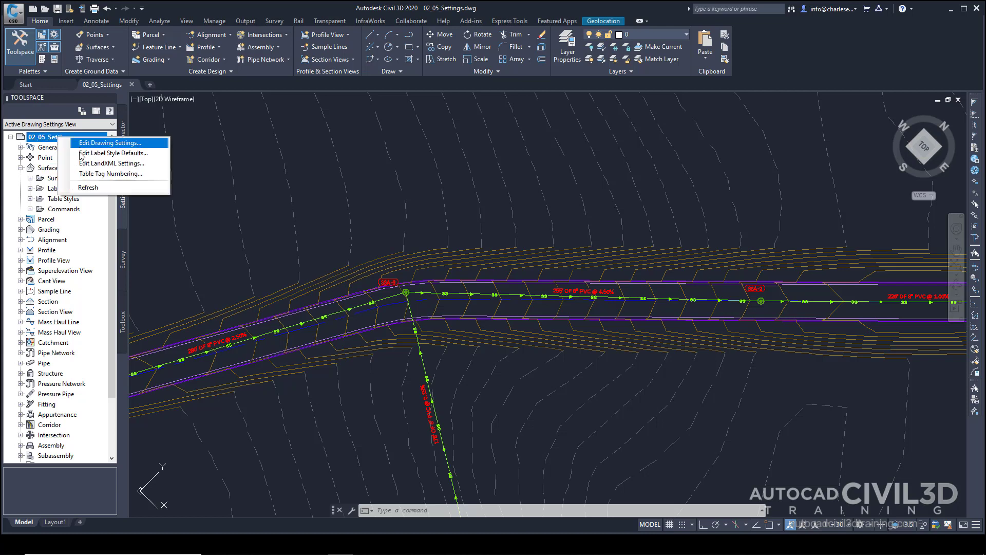
left_click(121, 147)
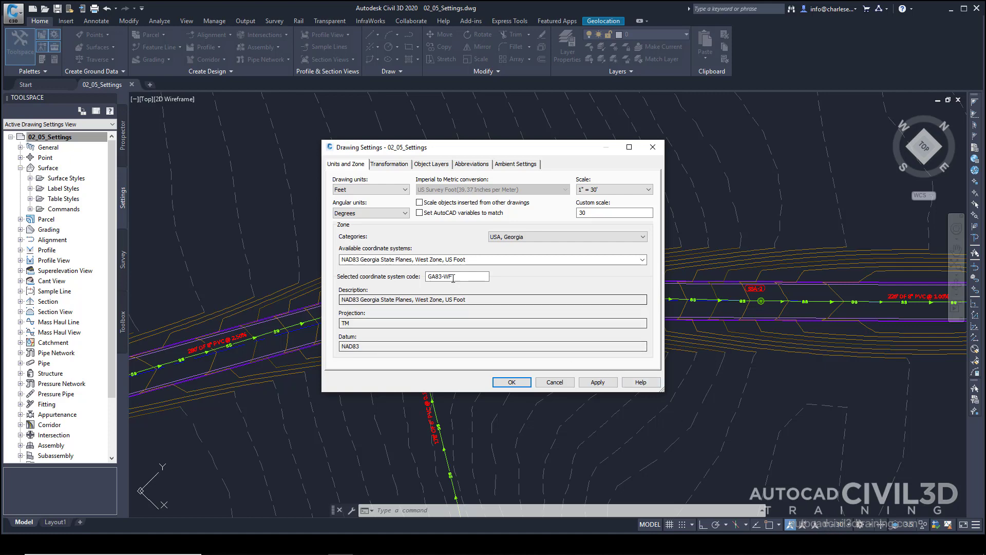
left_click(642, 259)
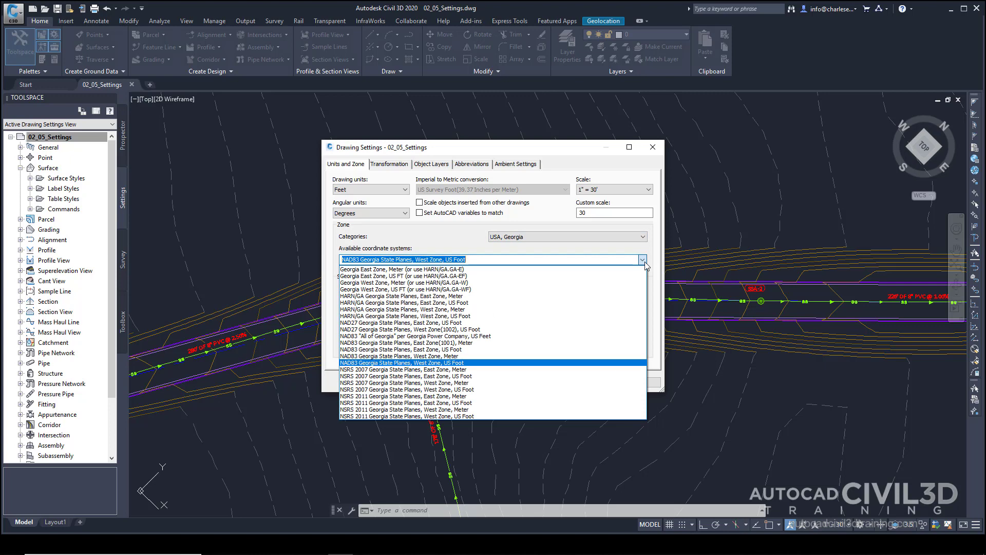
left_click(642, 259)
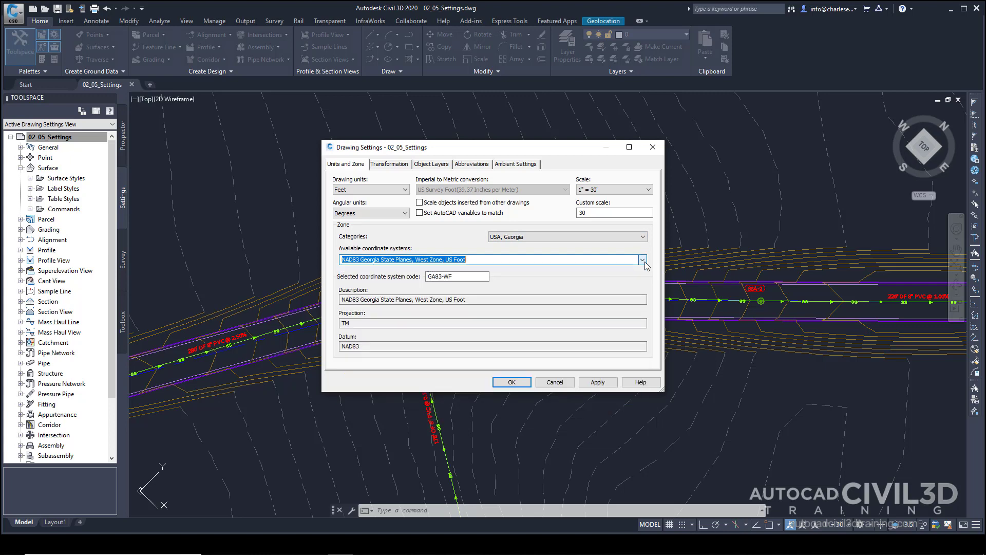
Step: Review Object Layers: Alignment on C-UTIL-ALIN and Corridor on C-ALIN-CORR
left_click(437, 164)
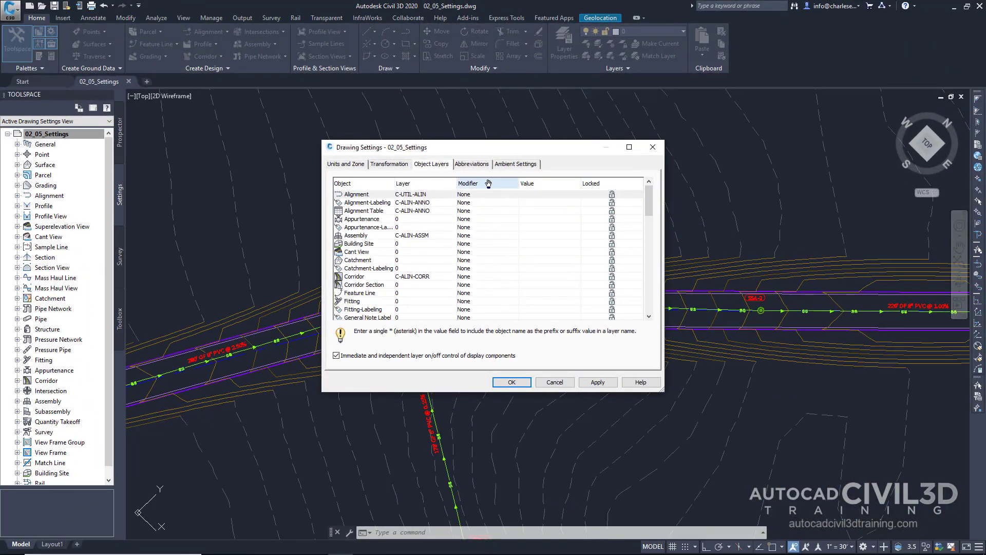
Step: Scroll the Abbreviations tab to Alignment Geometry Point Entity Data and select Alignment Beginning Point
left_click(472, 165)
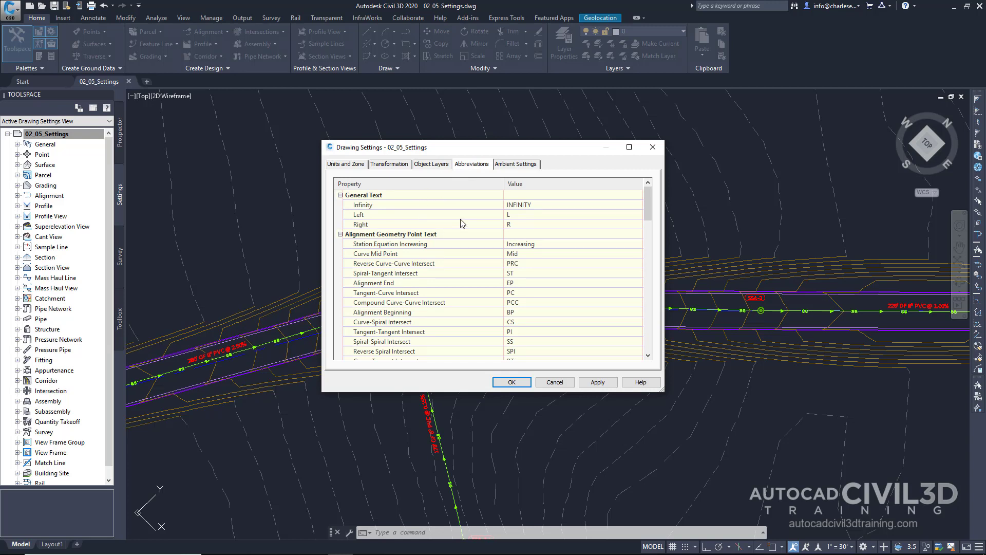
left_click_drag(650, 199, 654, 240)
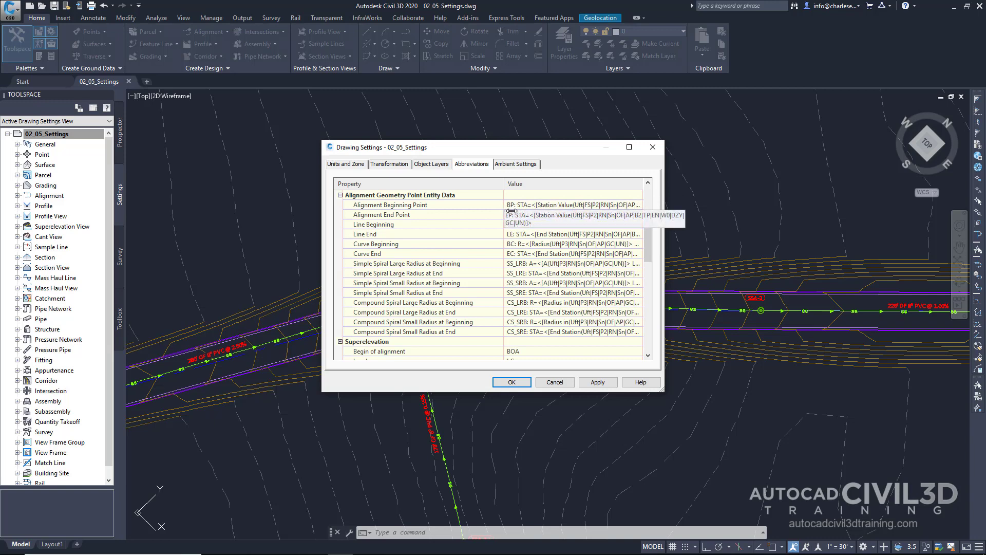
left_click(640, 207)
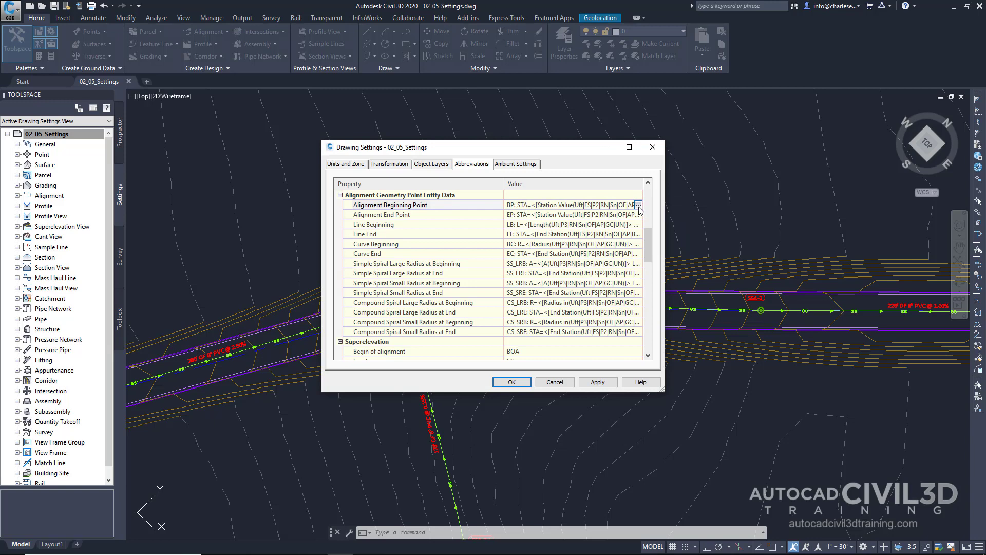
Step: Change the Alignment Beginning Point abbreviation from BP to BEGIN
left_click(638, 205)
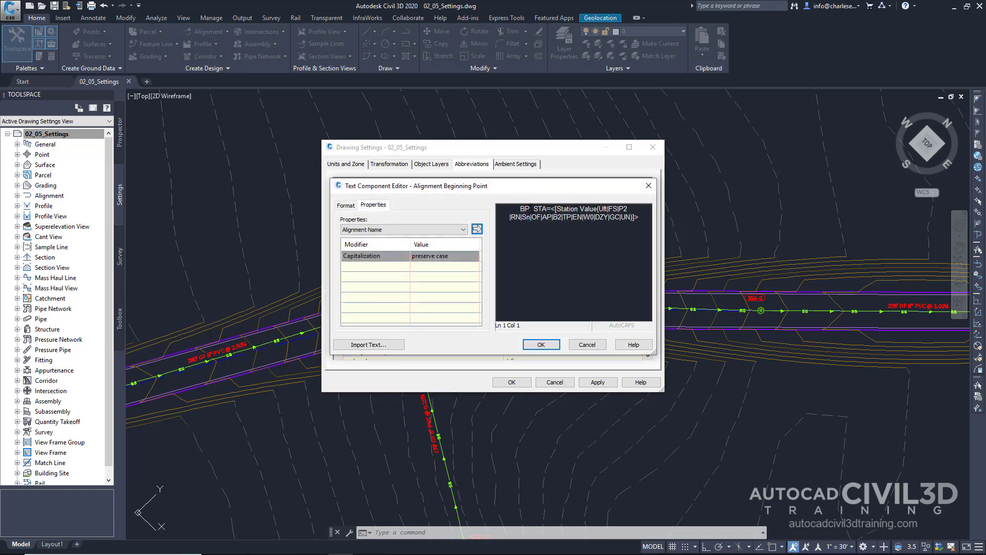
left_click_drag(530, 210, 526, 212)
type("EGIN")
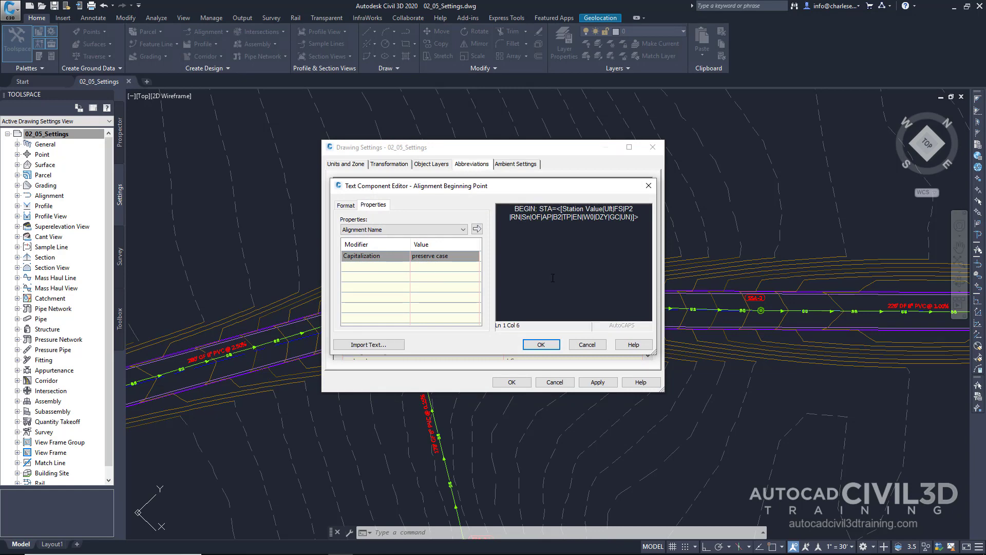
left_click(541, 344)
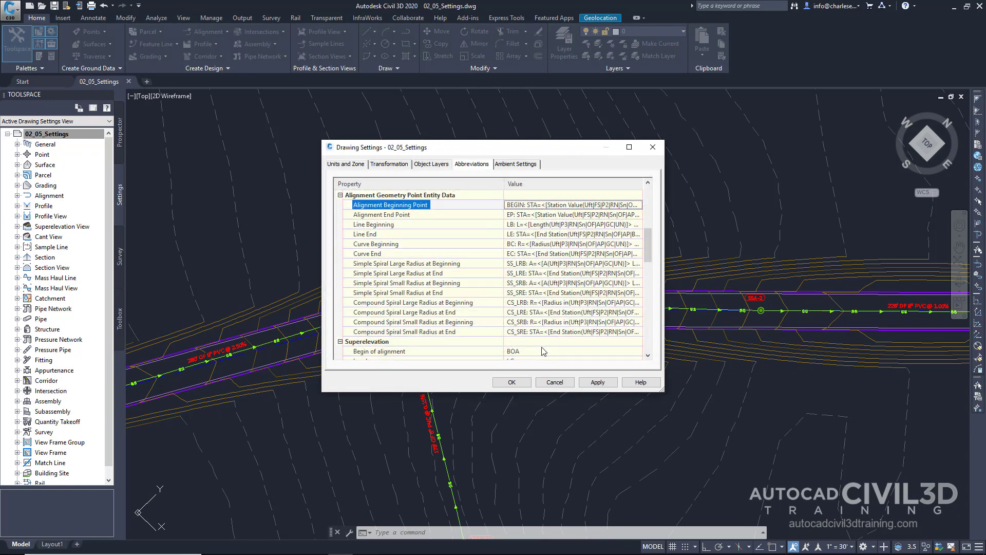
Step: Change the Alignment End Point abbreviation from EP to END
left_click(366, 218)
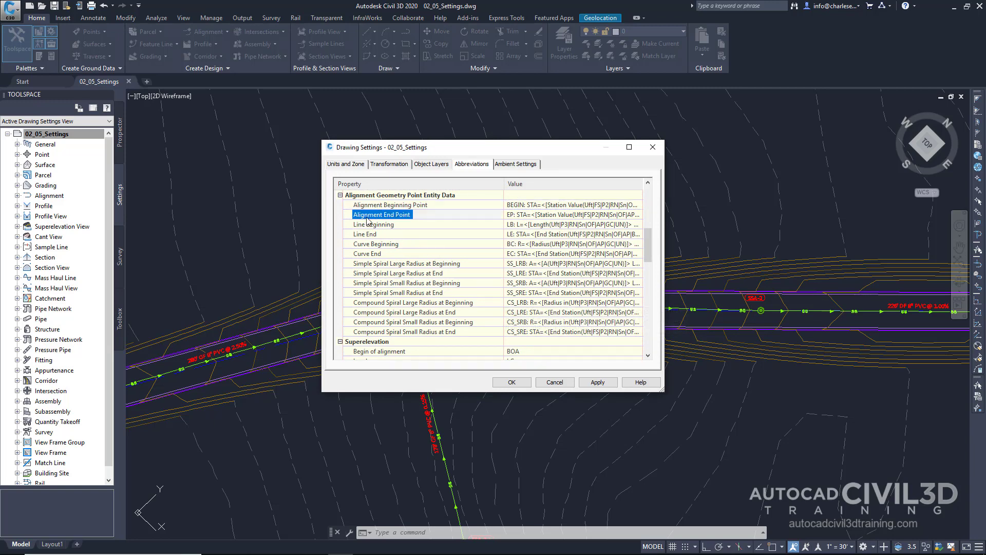
left_click(515, 217)
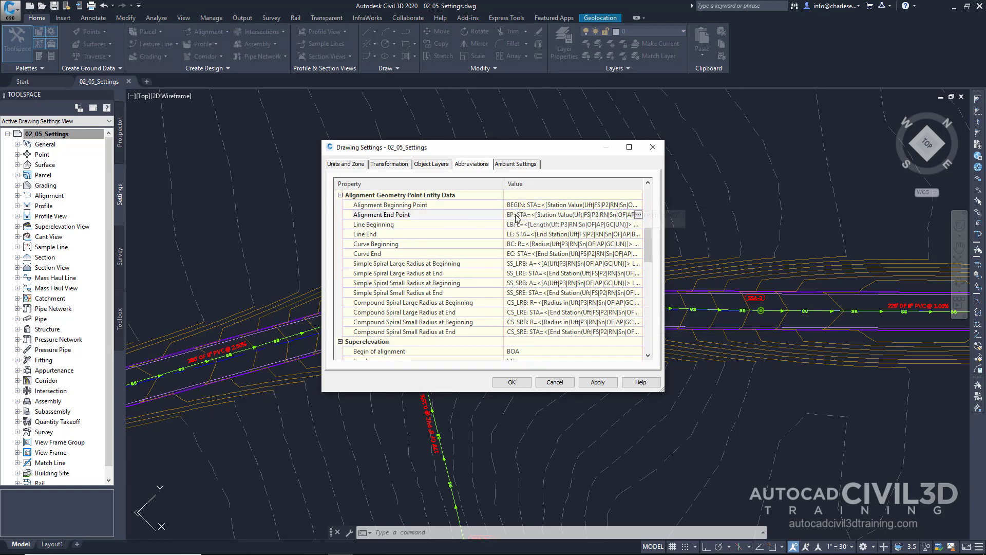
left_click(637, 214)
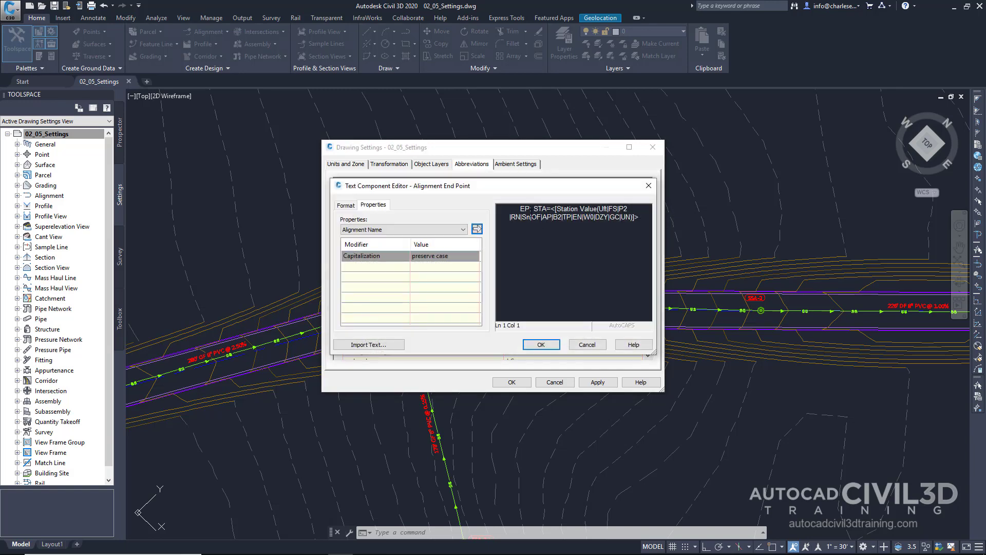
left_click_drag(525, 209, 529, 209)
type("ND")
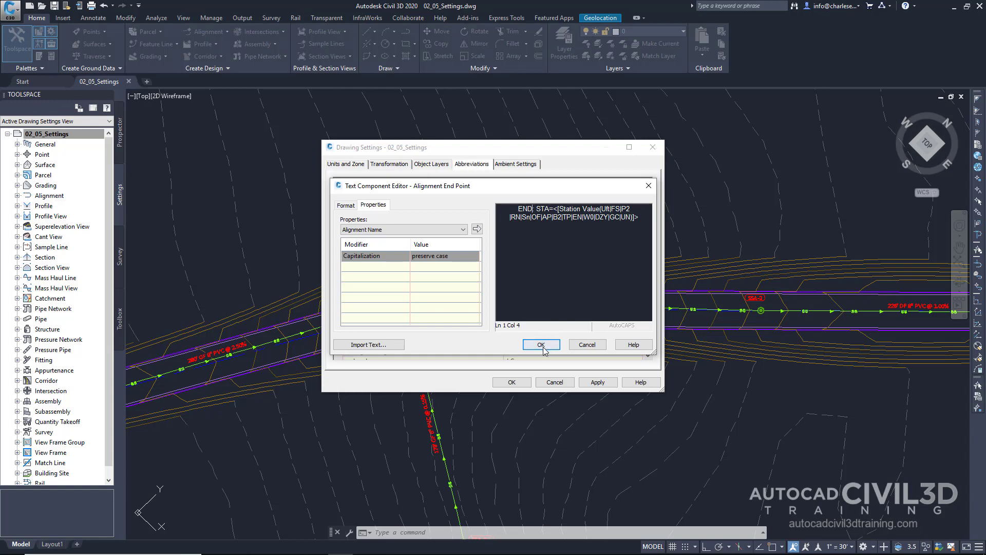
left_click(543, 345)
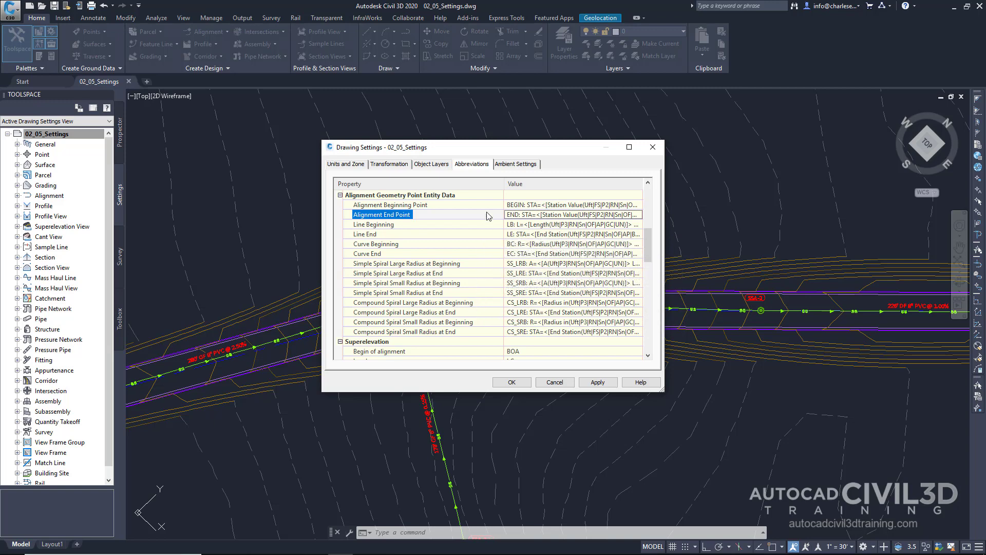
Step: In Ambient Settings, check the Elevation unit, keeping it as foot, and its precision
left_click(519, 164)
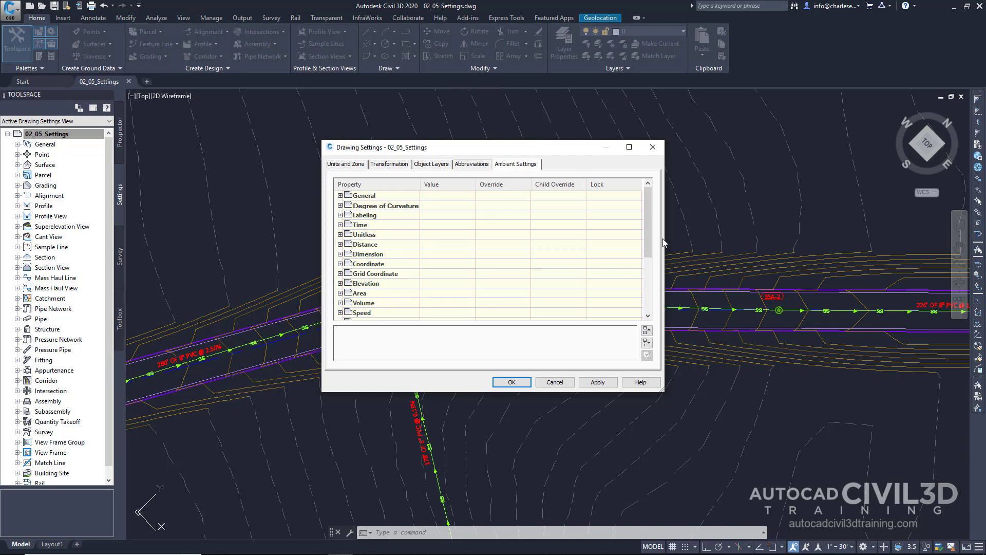
mouse_move(647, 231)
left_mouse_down()
mouse_move(653, 311)
mouse_move(648, 211)
mouse_move(645, 243)
left_mouse_up()
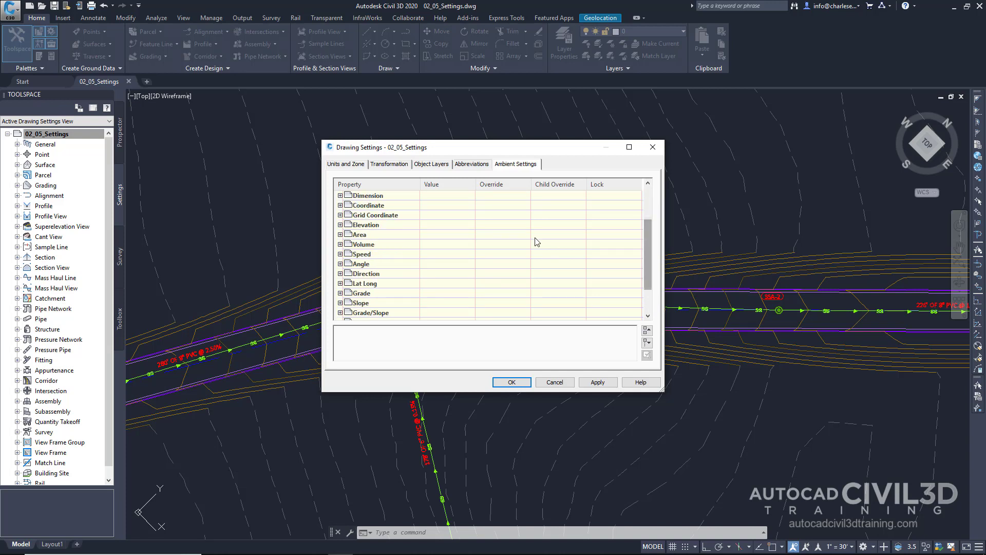
left_click(340, 225)
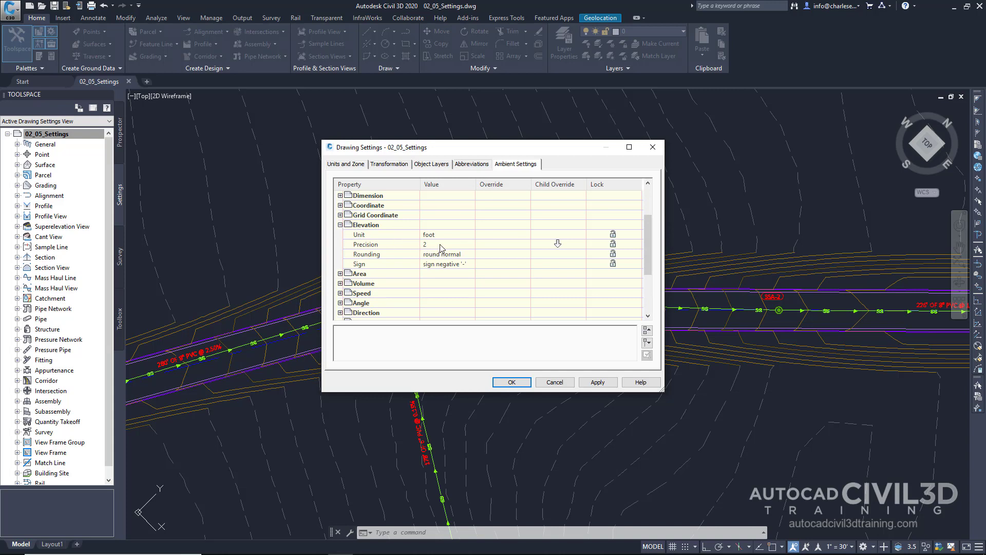
left_click(457, 236)
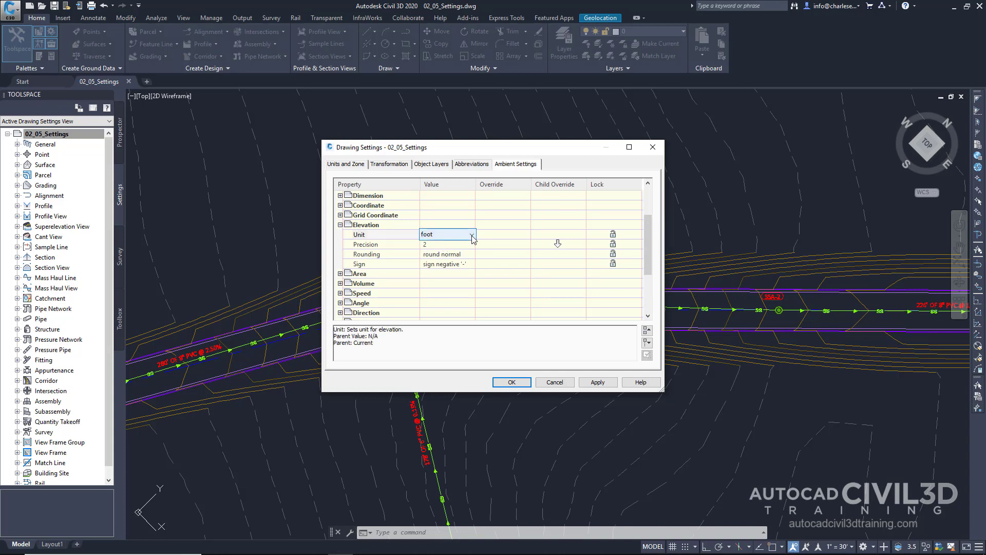
left_click(472, 236)
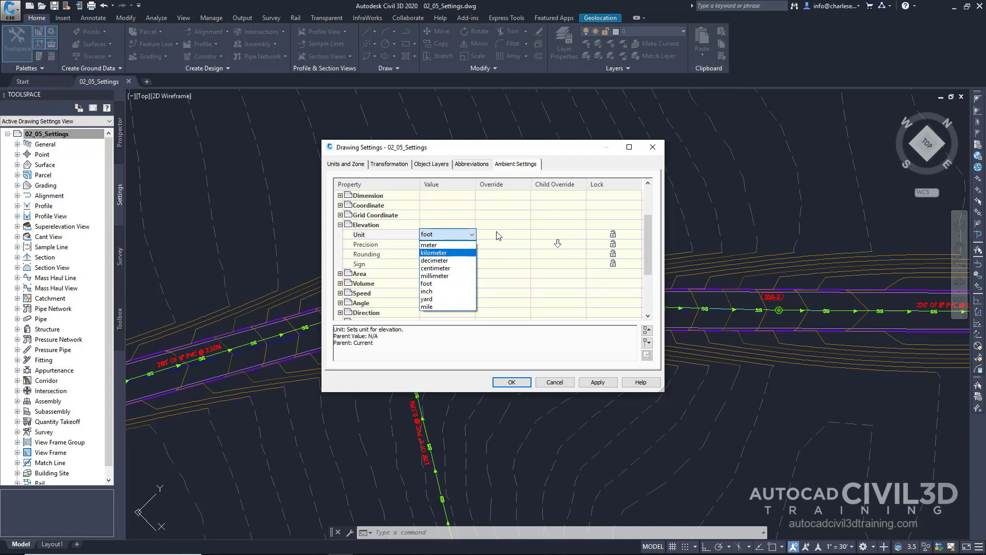
left_click(498, 235)
left_click(457, 246)
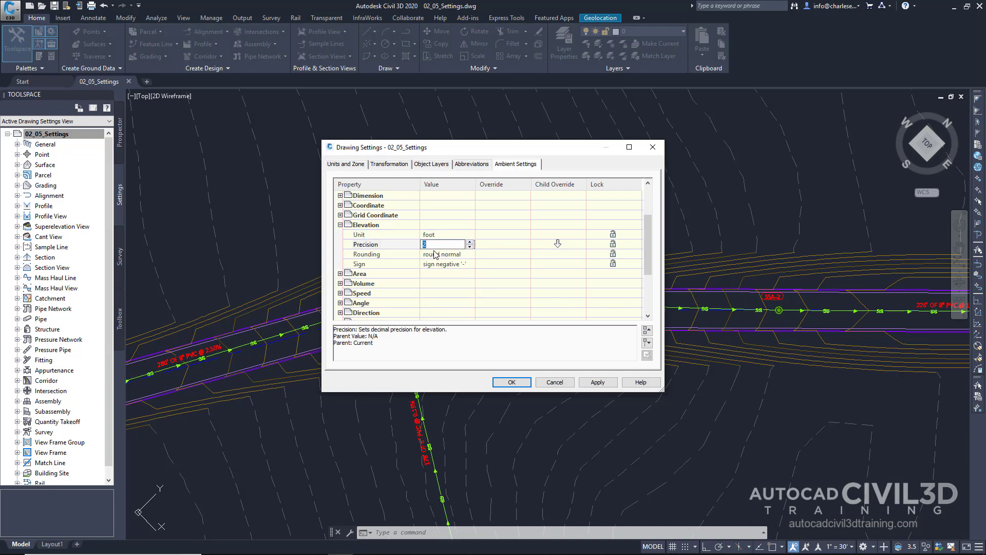
scroll(435, 255, "down", 3)
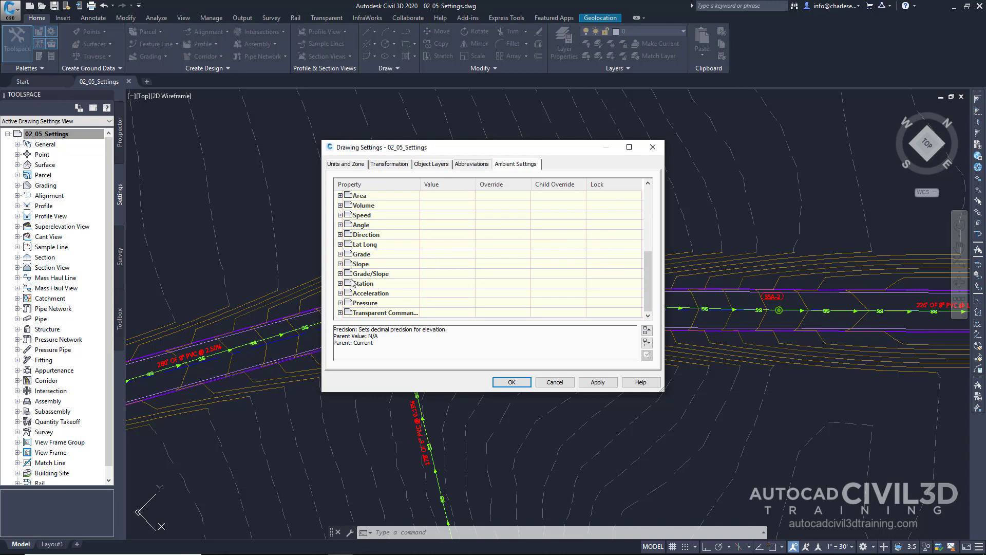
Step: Expand Station settings and keep foot as the station unit
left_click(340, 284)
scroll(463, 282, "down", 1)
left_click(442, 266)
left_click(442, 266)
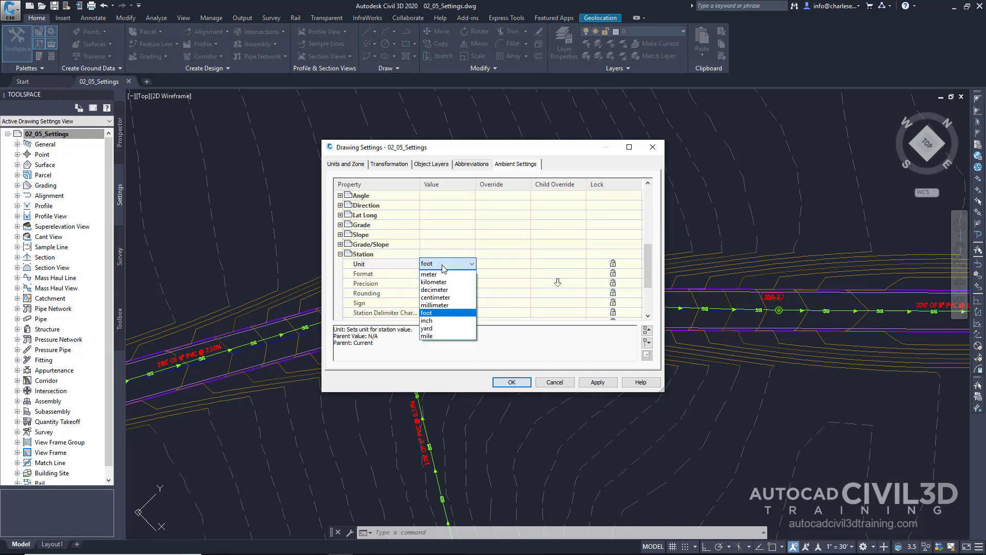
left_click(513, 257)
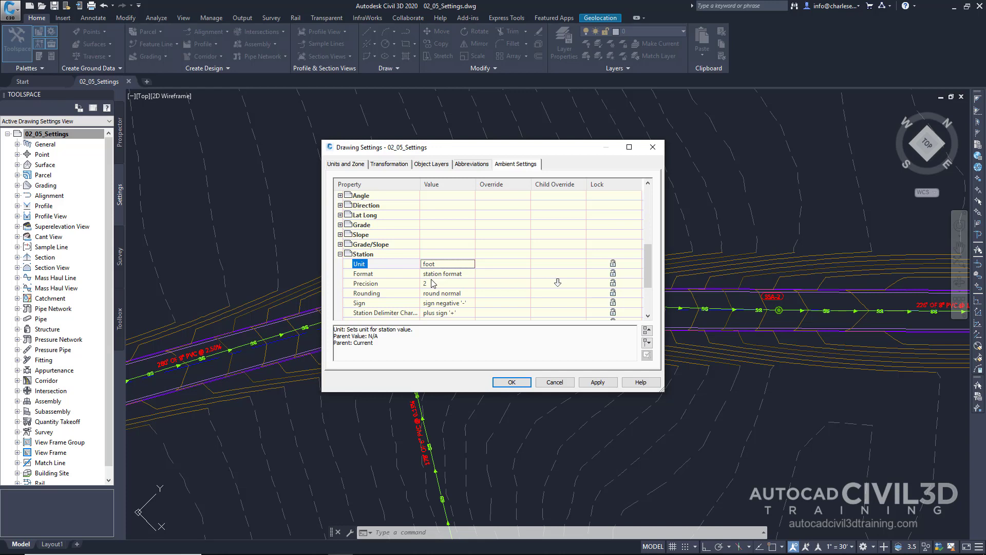
Step: Expand Grade and Slope, and set the Slope format to rise:run
left_click(340, 225)
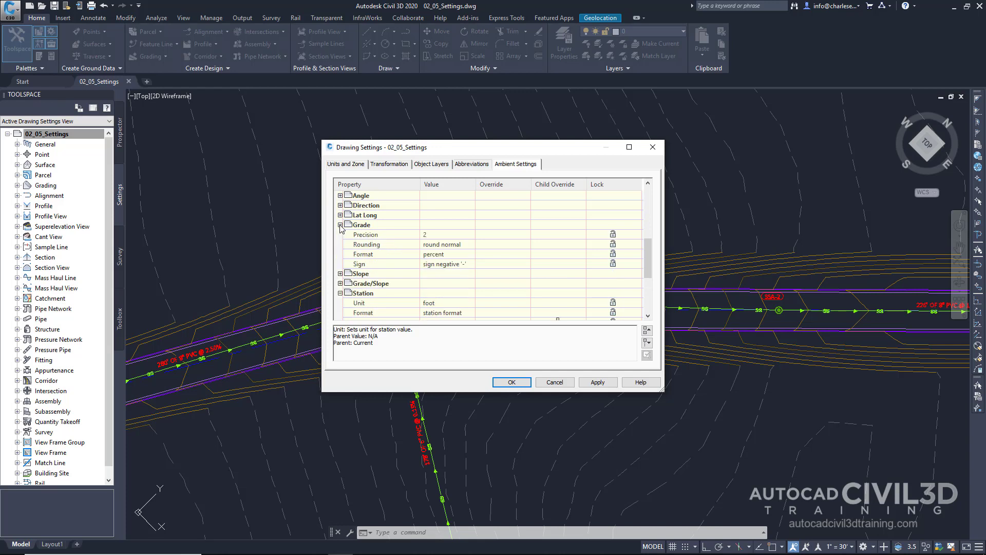
left_click(340, 274)
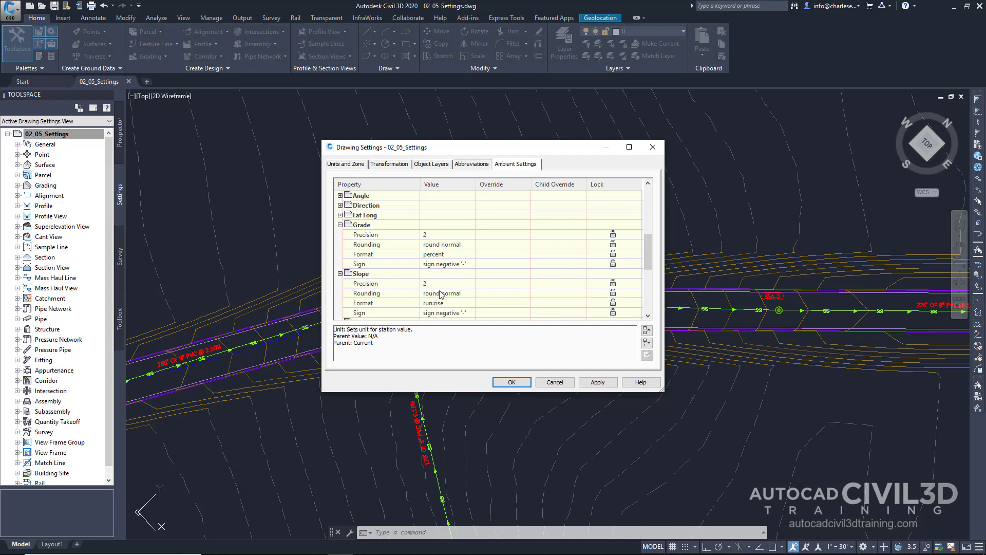
scroll(440, 294, "down", 1)
left_click(365, 245)
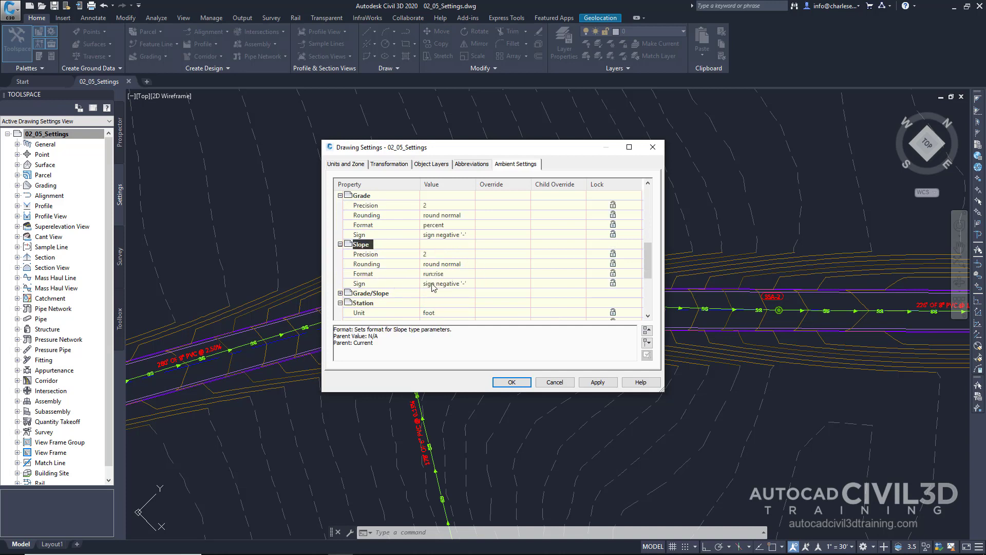
left_click(452, 274)
left_click(452, 276)
left_click(430, 284)
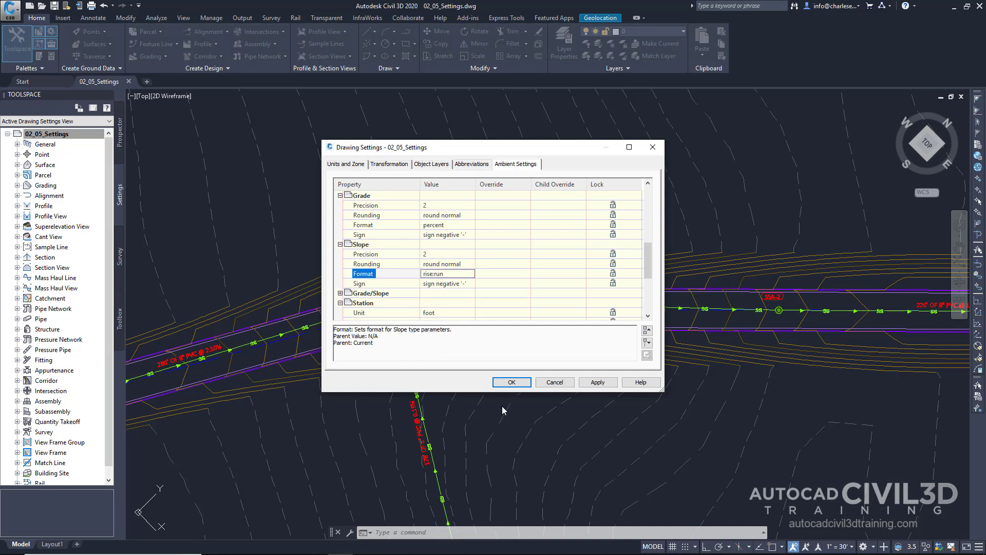
Step: Close Drawing Settings, then view the Alignment feature settings and cancel without changes
left_click(511, 382)
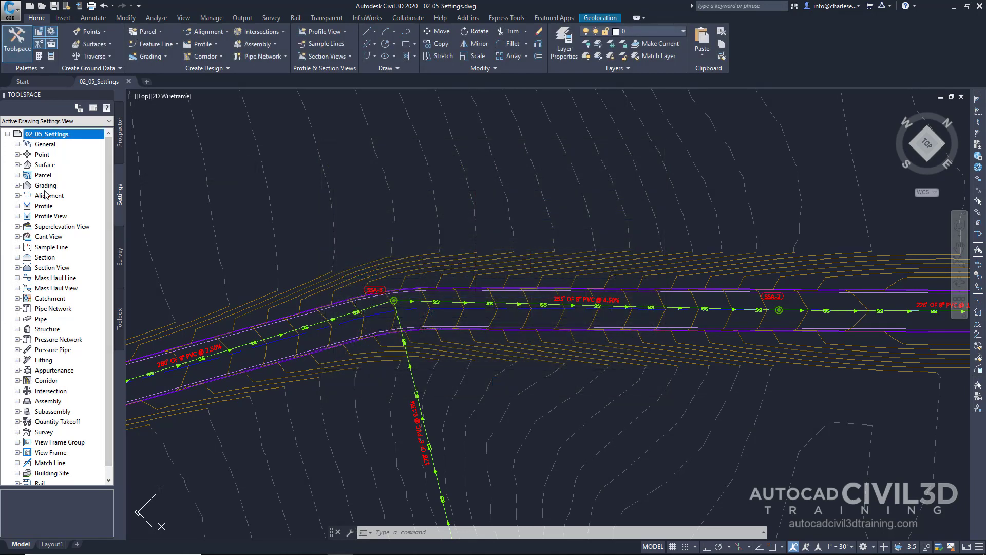
right_click(43, 200)
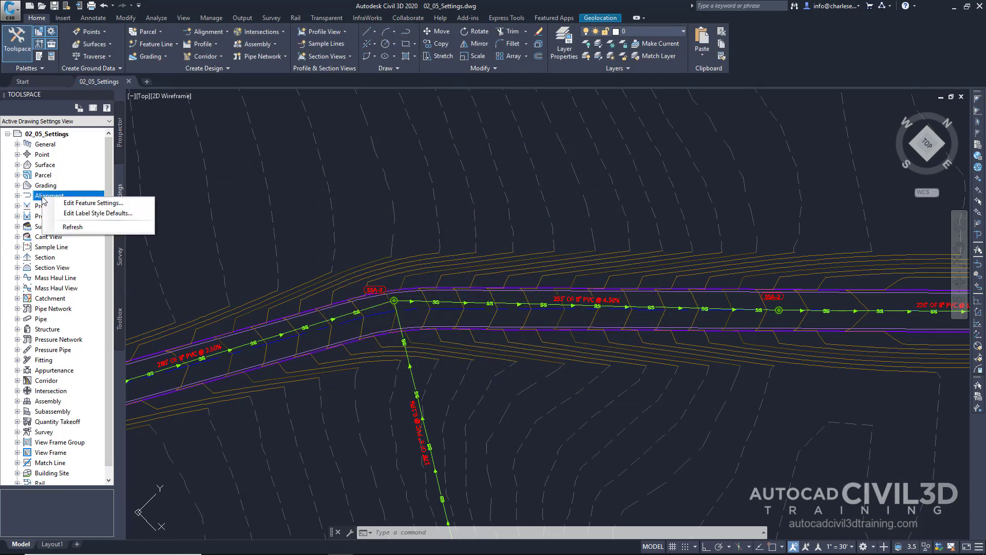
left_click(131, 204)
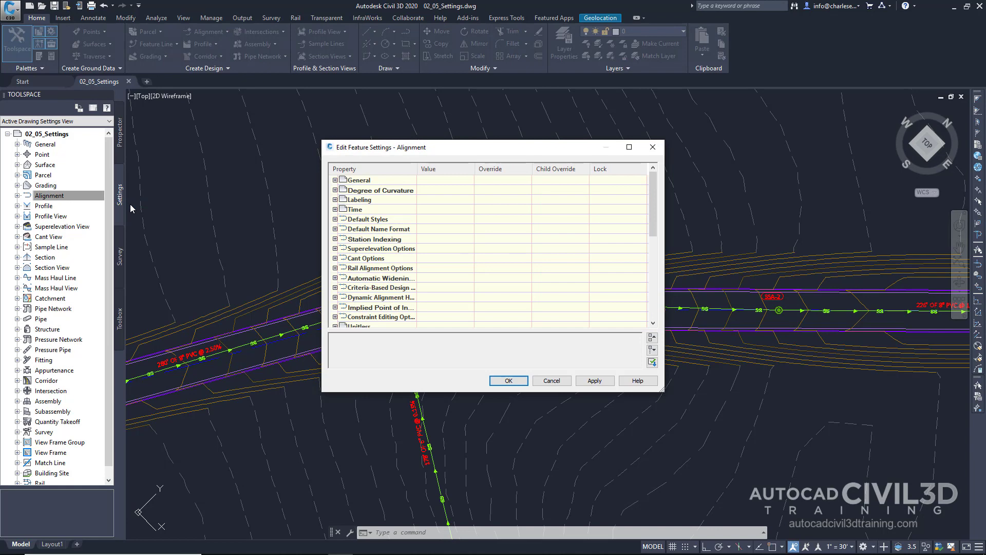
left_click(548, 379)
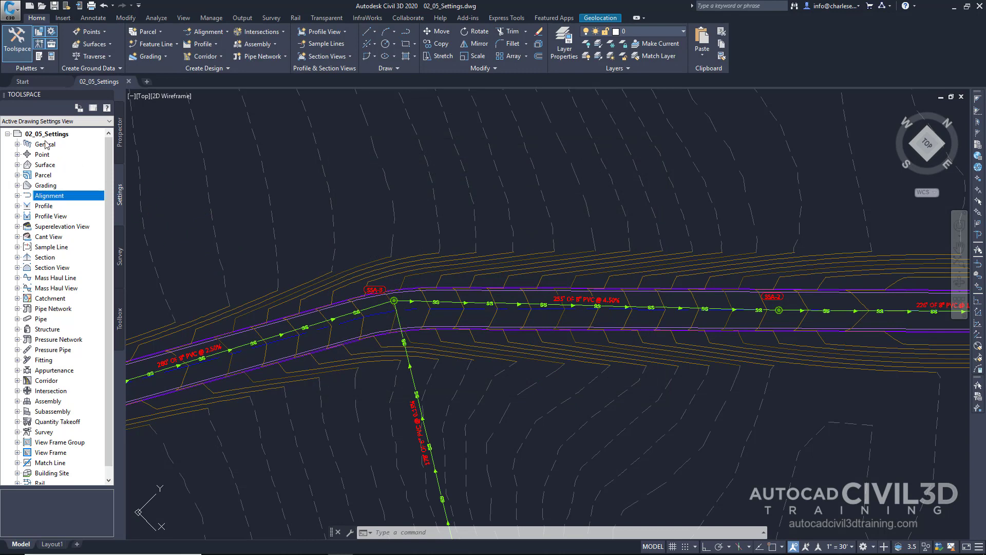
Step: Expand General Label Styles and view the Line label style defaults without changing them
left_click(17, 145)
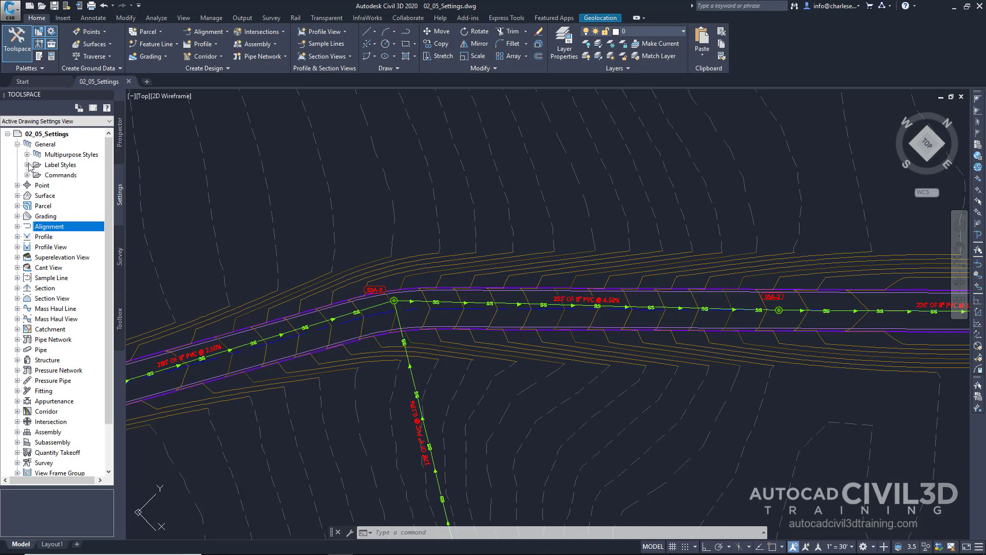
left_click(27, 165)
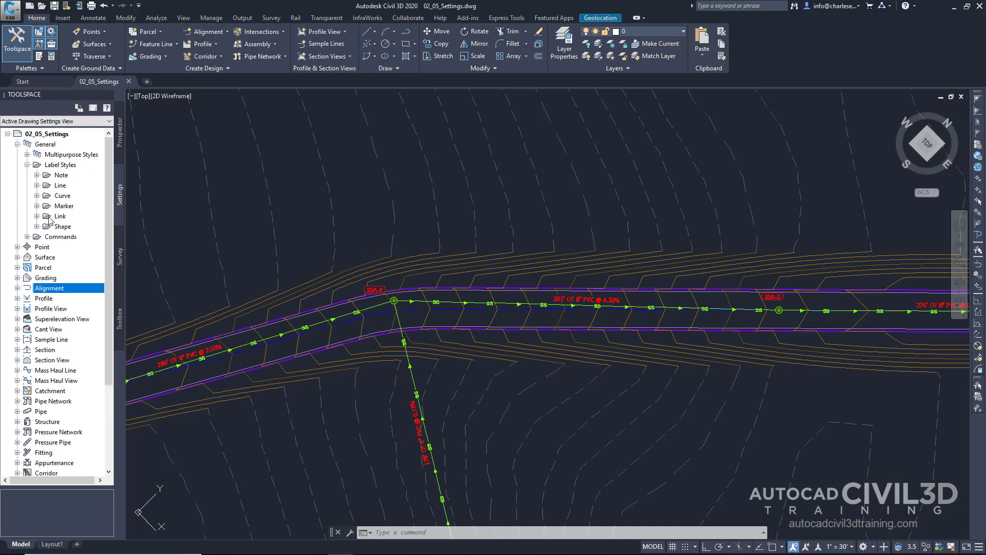
right_click(60, 186)
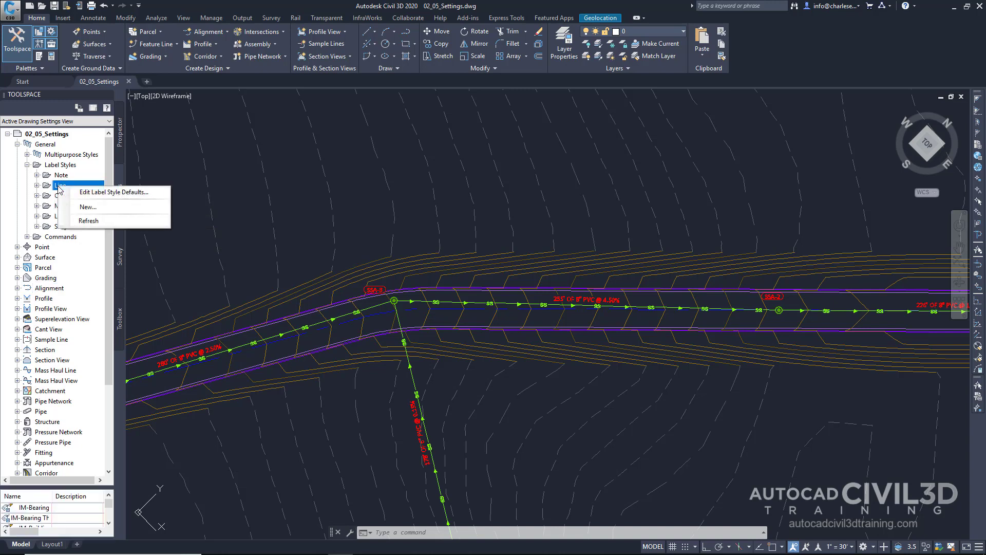
left_click(84, 193)
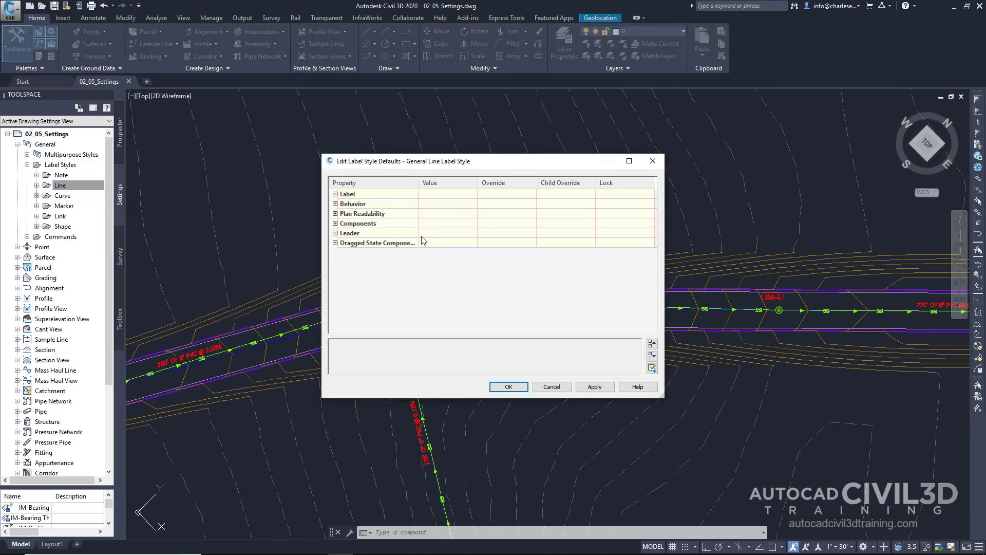
left_click(551, 387)
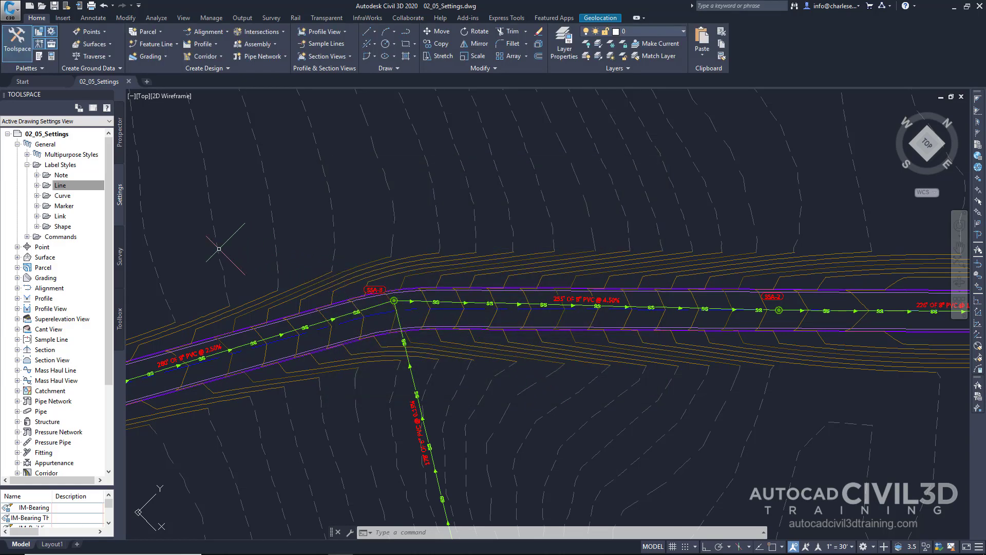
Step: Open the Surface feature settings and expand Default Styles and Contour Labeling Defaults
right_click(44, 280)
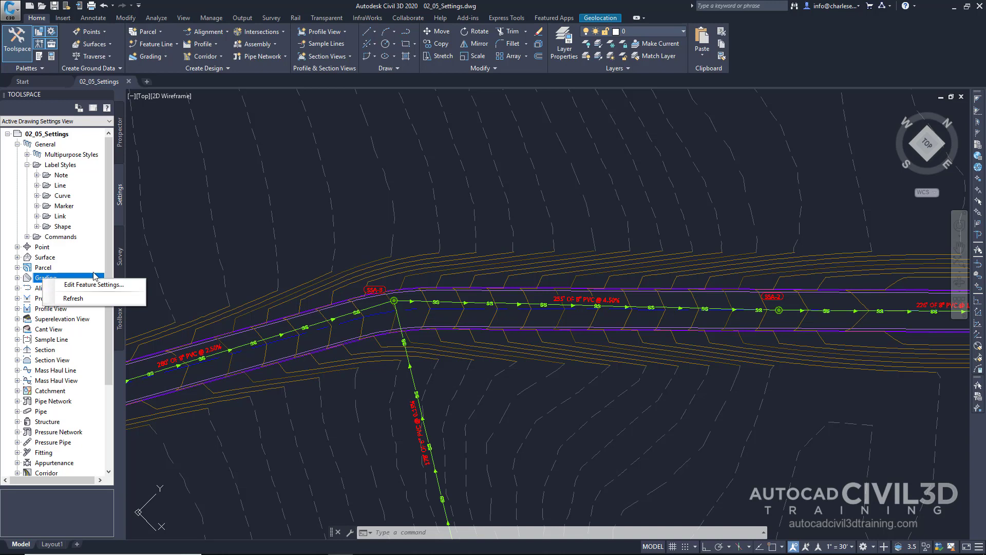
right_click(44, 259)
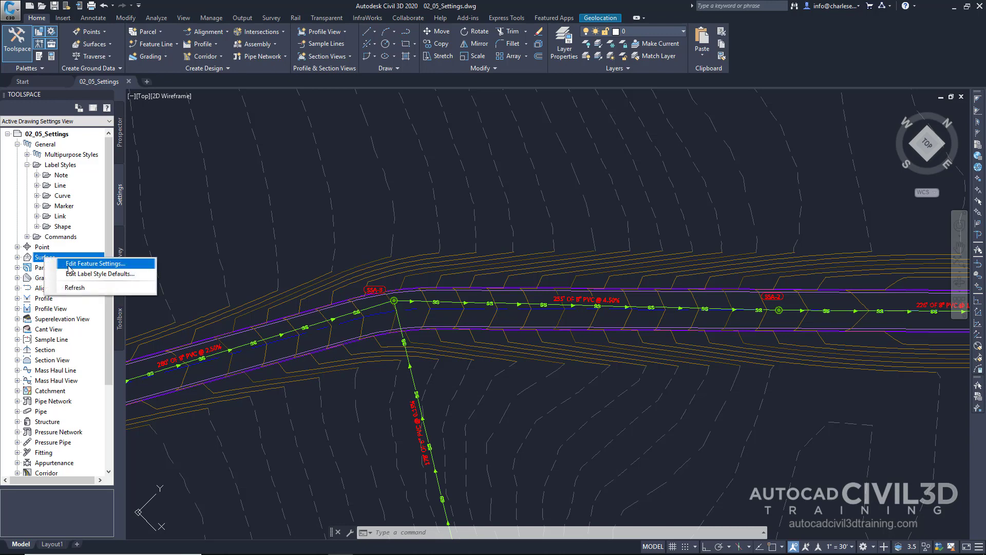
left_click(70, 269)
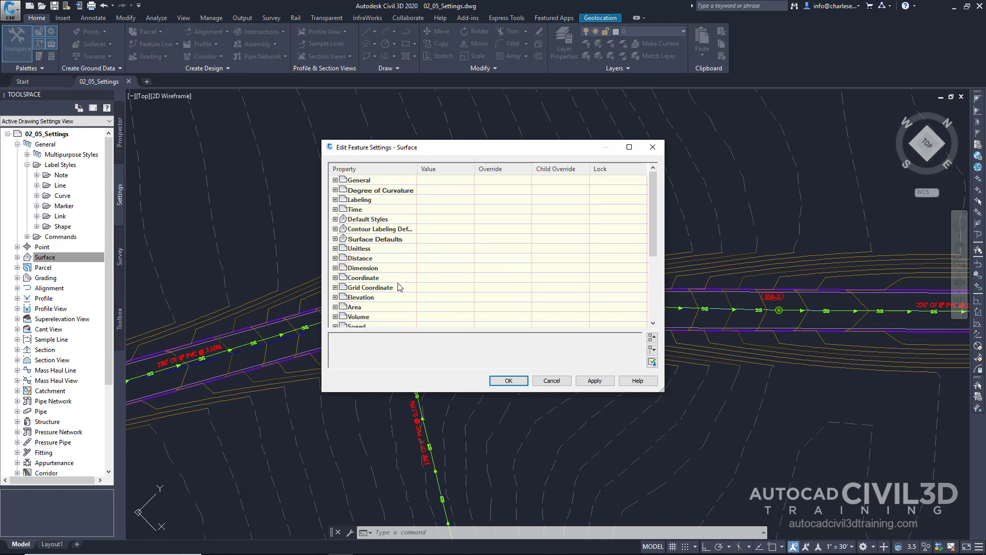
left_click(335, 219)
left_click(335, 277)
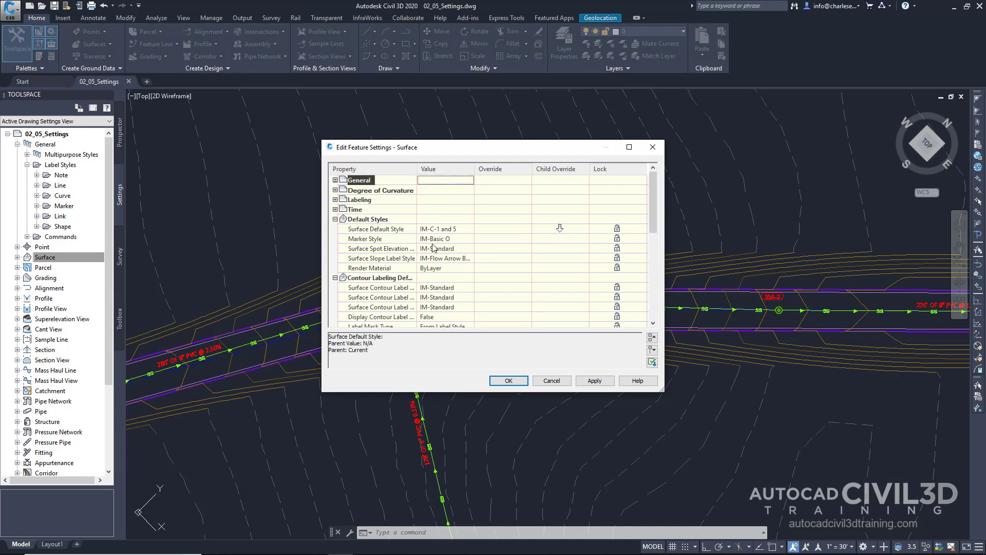
Step: Change the Surface Default Style from IM-C-1 and 5 to IM-C-5 and 25
left_click(462, 230)
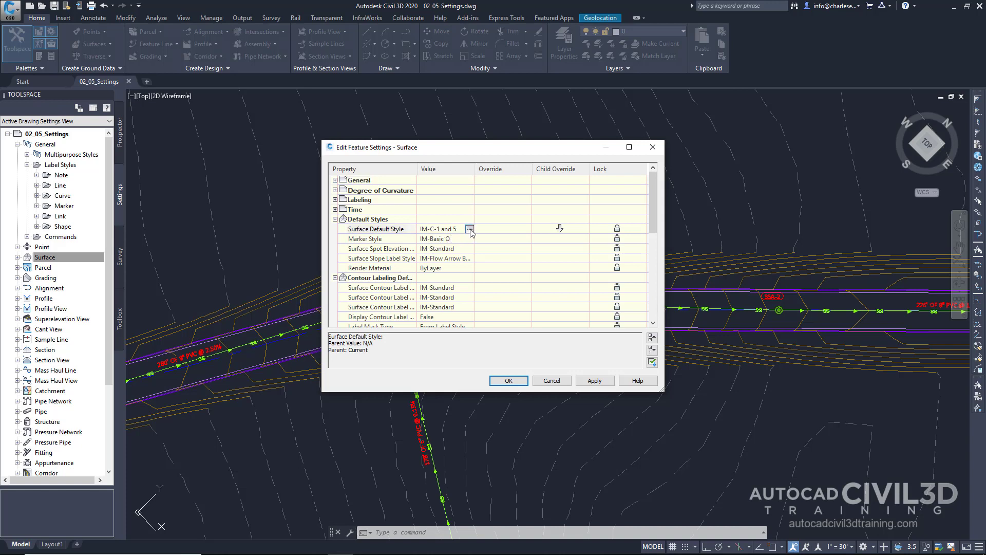
left_click(470, 230)
left_click(513, 266)
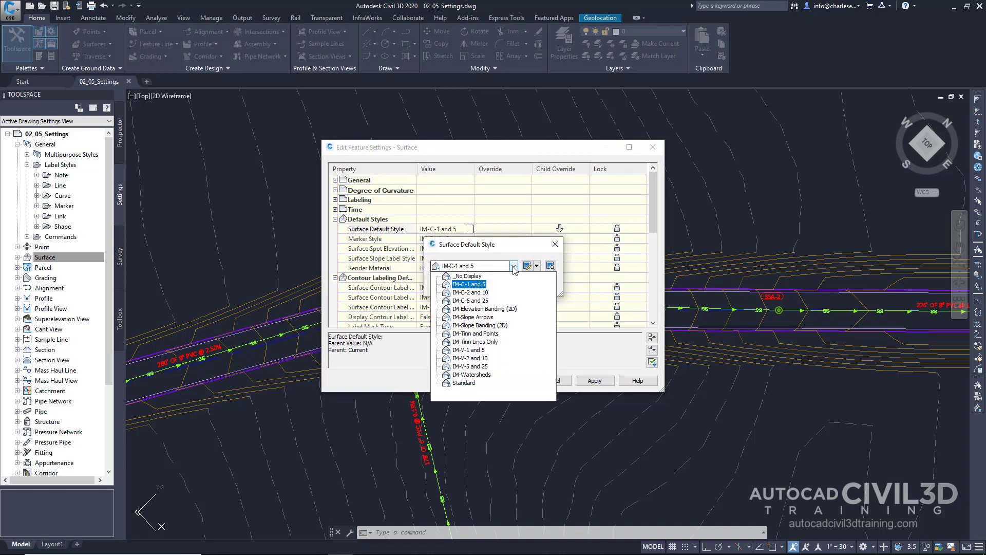
left_click(470, 300)
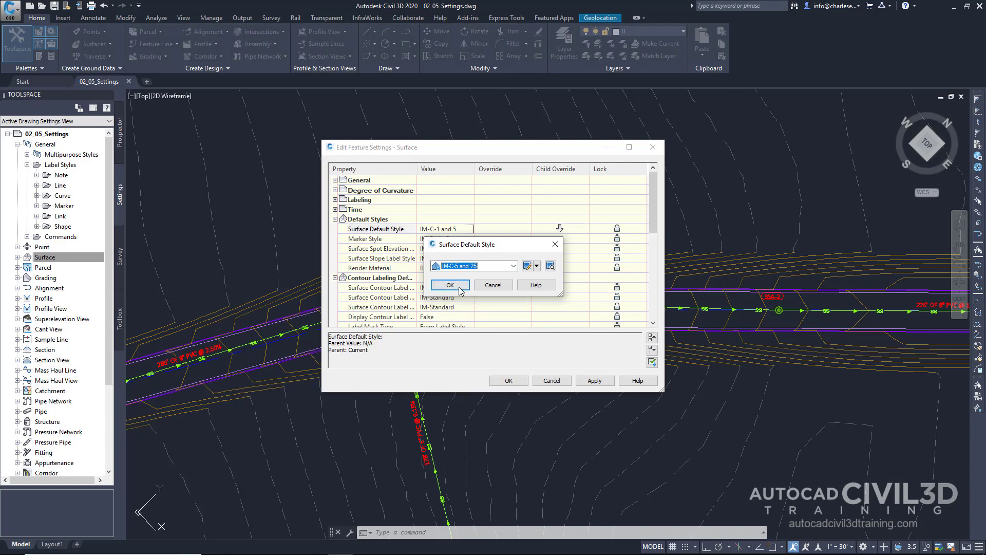
left_click(458, 287)
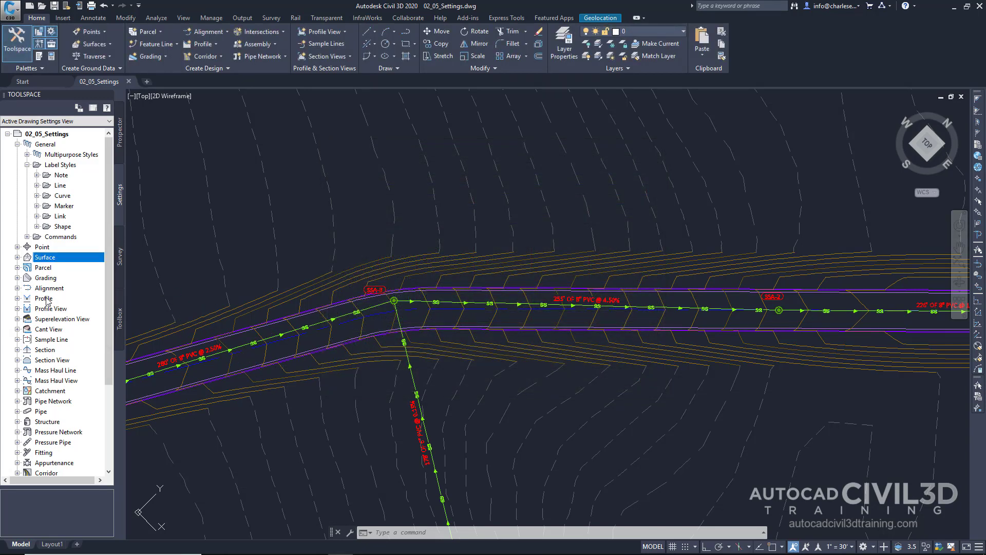
left_click(45, 298)
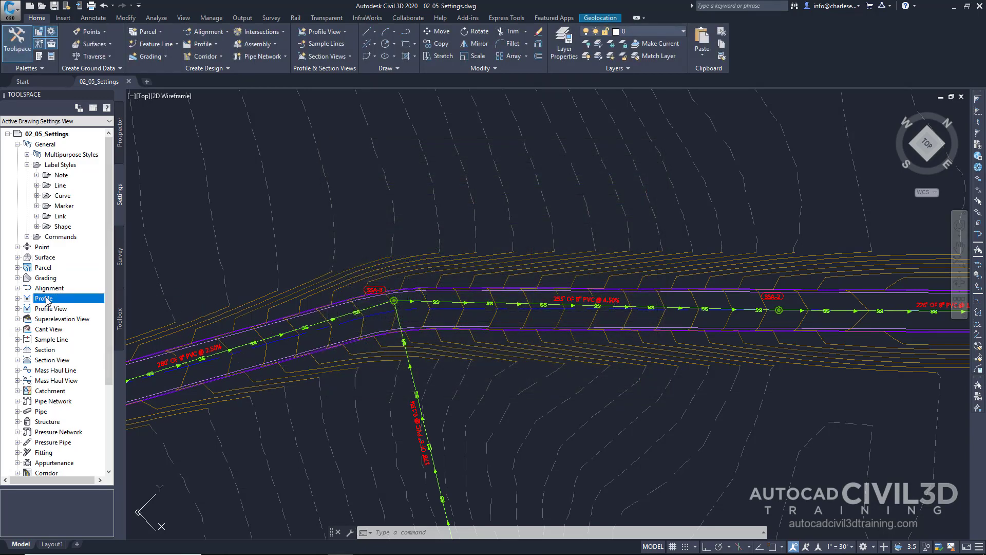
right_click(47, 301)
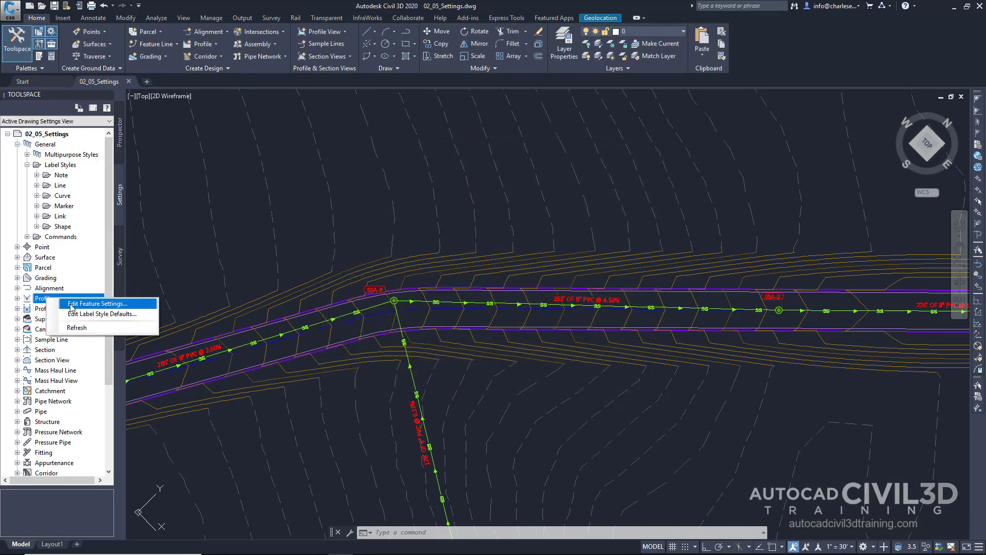
left_click(71, 304)
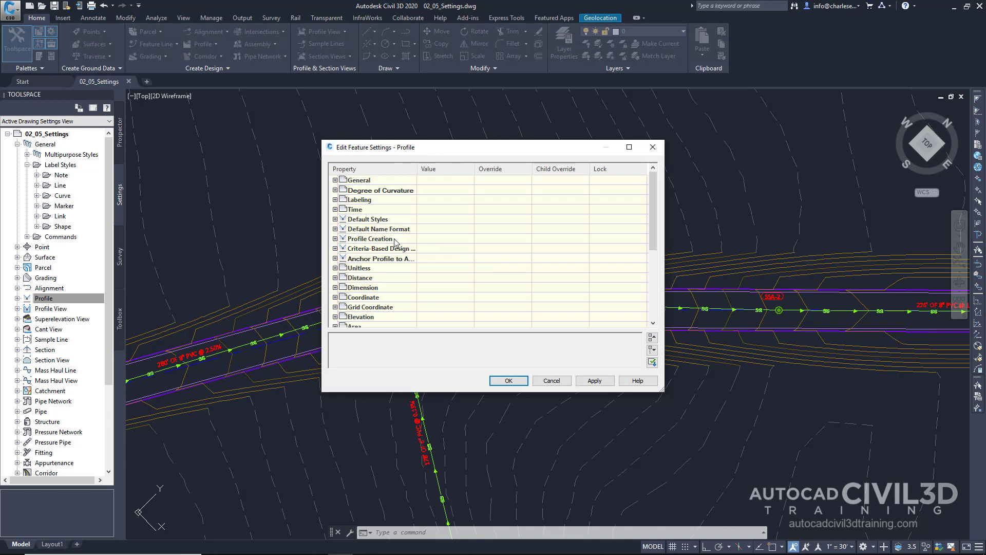
left_click(335, 239)
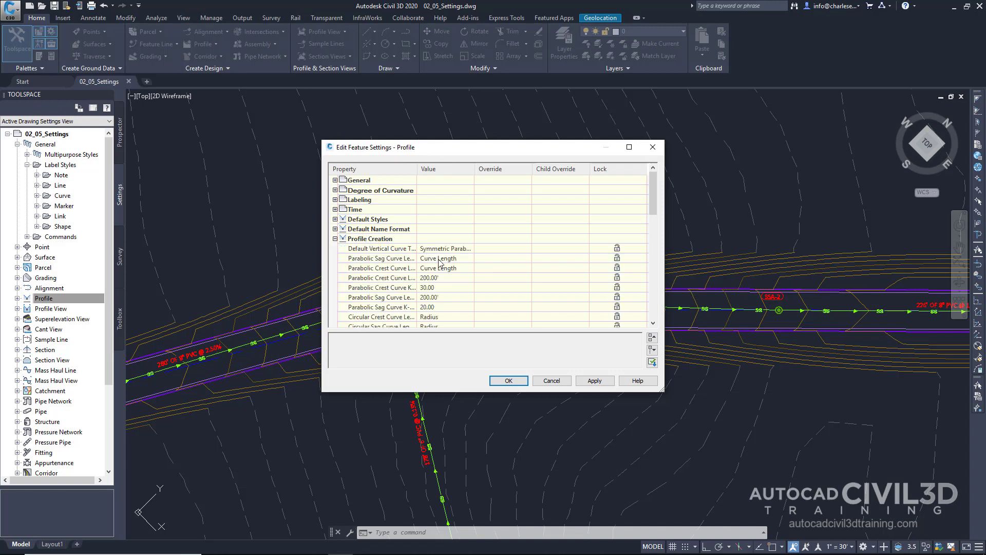
scroll(489, 280, "down", 5)
scroll(489, 281, "down", 2)
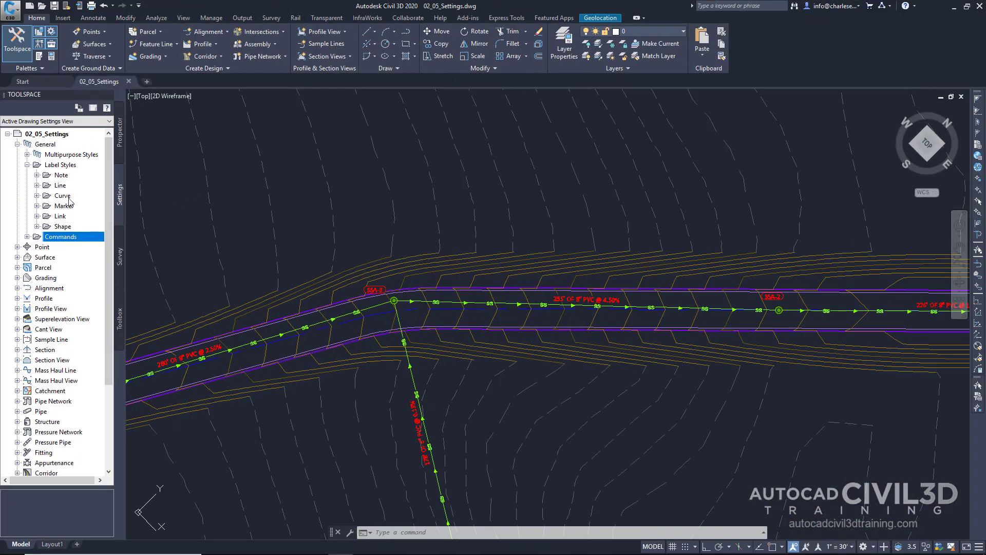
Step: Expand General Commands and review the AddLineBetweenPoints command settings, closing them unchanged
left_click(26, 237)
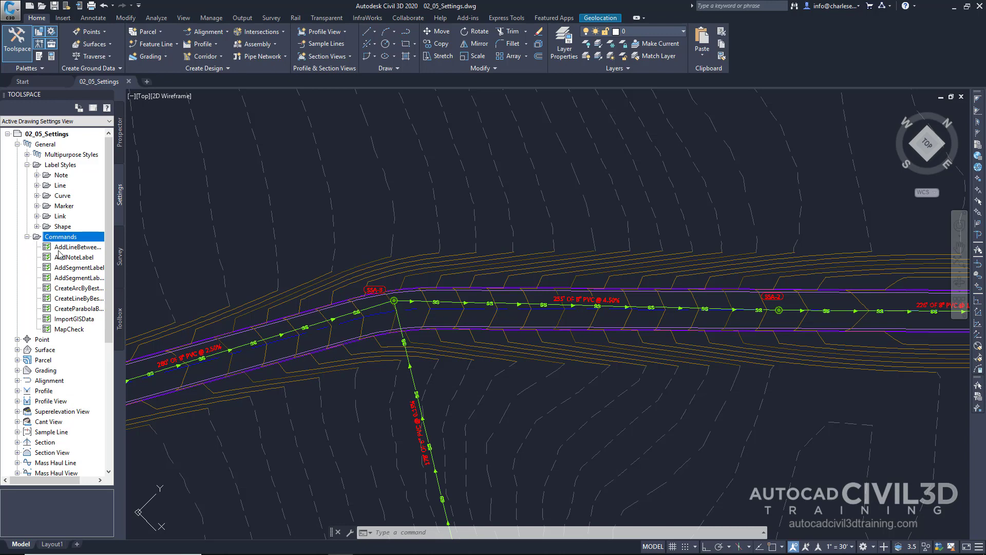
right_click(66, 251)
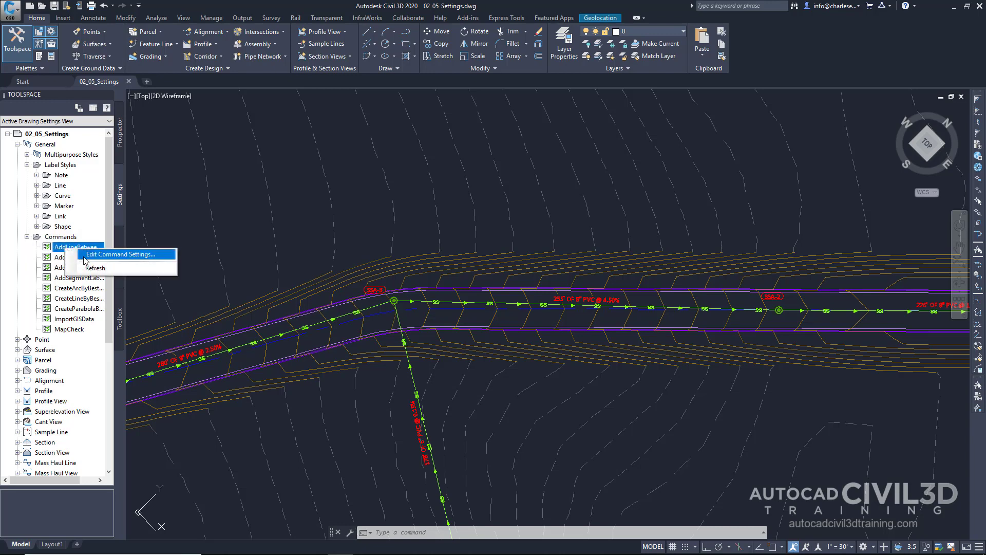
left_click(85, 257)
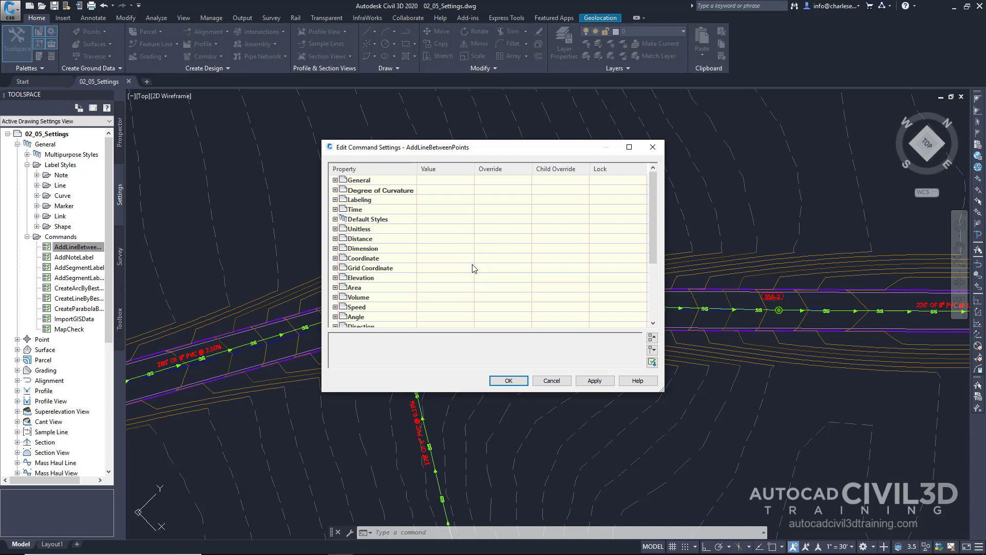
left_click(552, 380)
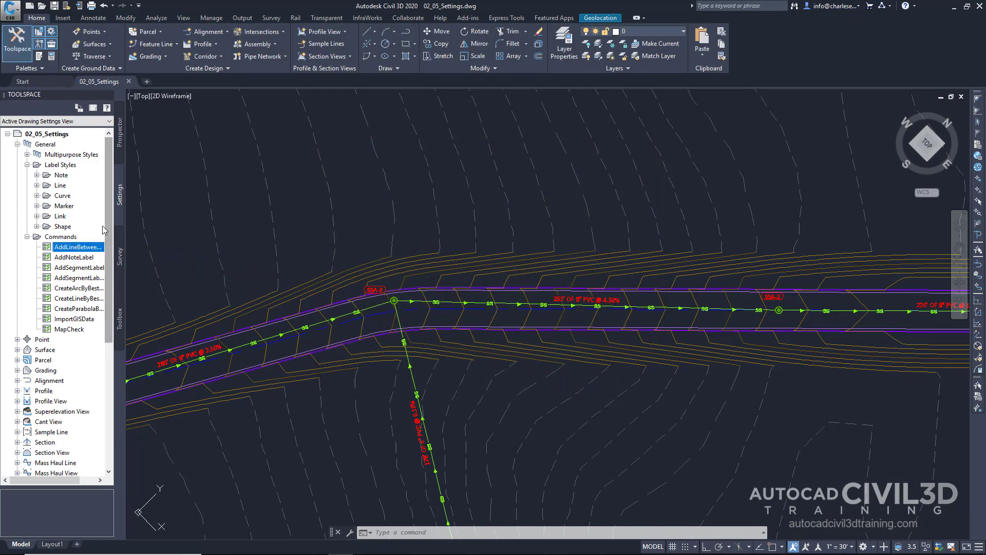